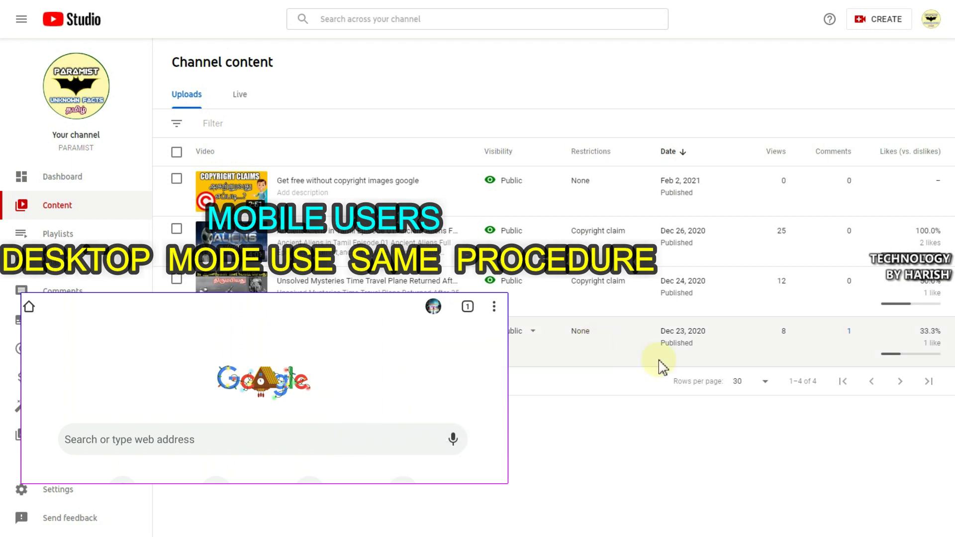
- Find the Desktop site option in the mobile browser's menu
left_click(494, 306)
left_click(423, 378)
scroll(457, 336, "down", 3)
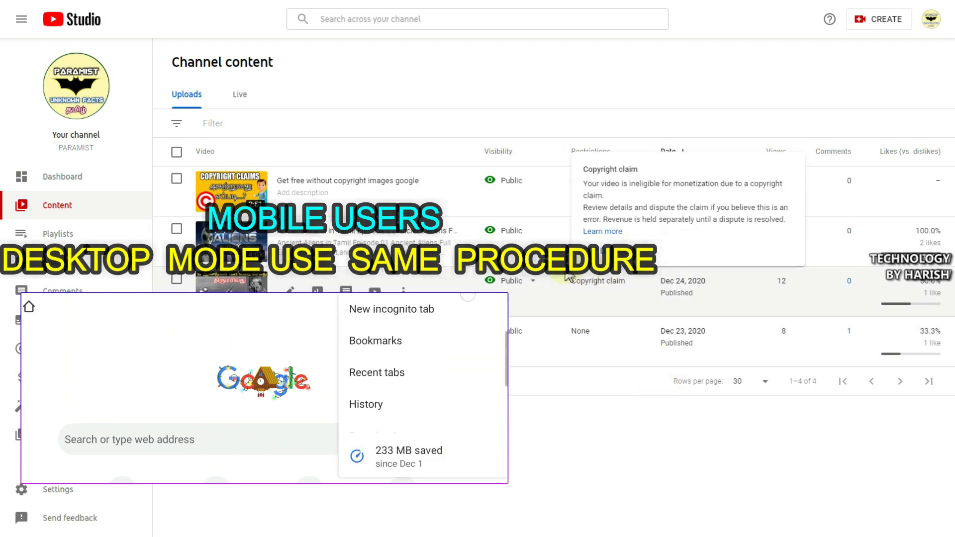
scroll(450, 328, "down", 3)
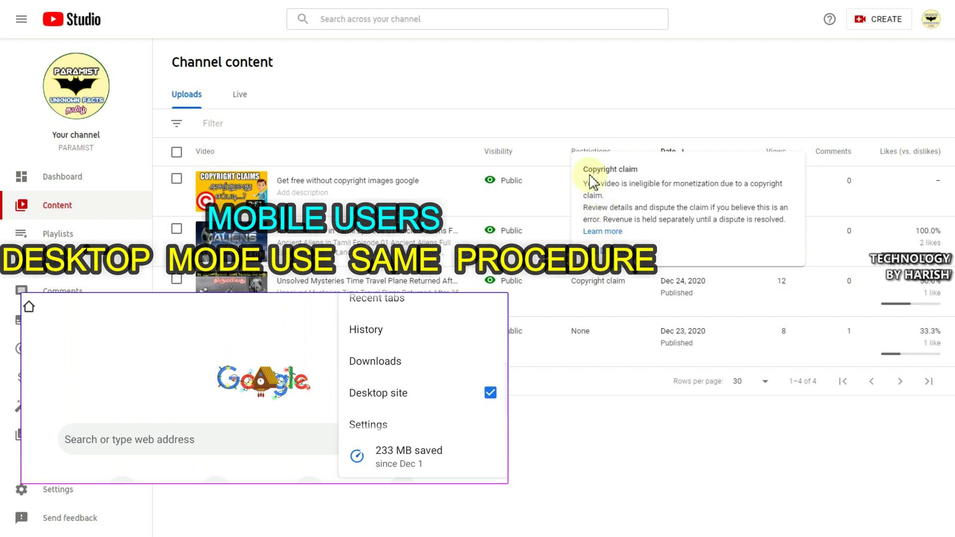
- Open the copyright claim details for the Unsolved Mysteries Time Travel Plane video
left_click_drag(581, 169, 783, 220)
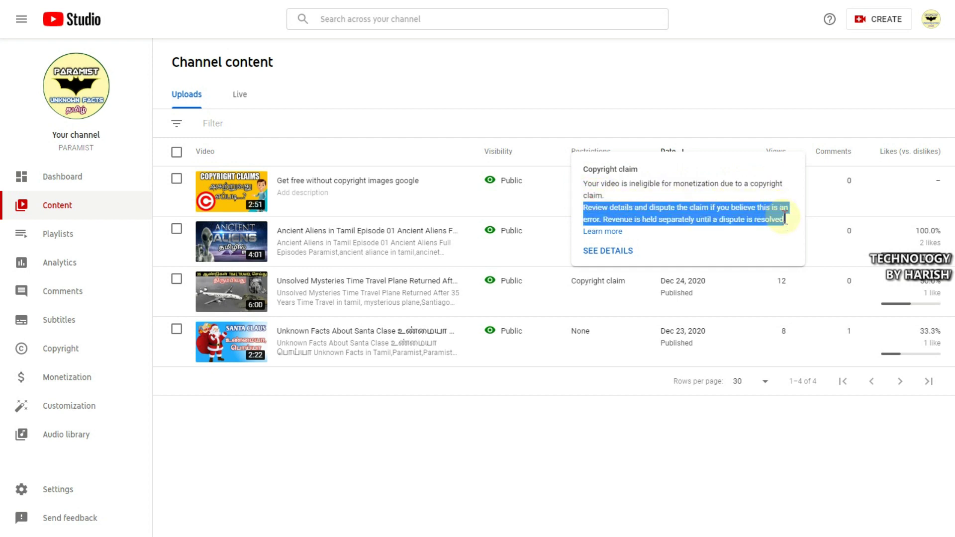
left_click(680, 222)
left_click(602, 251)
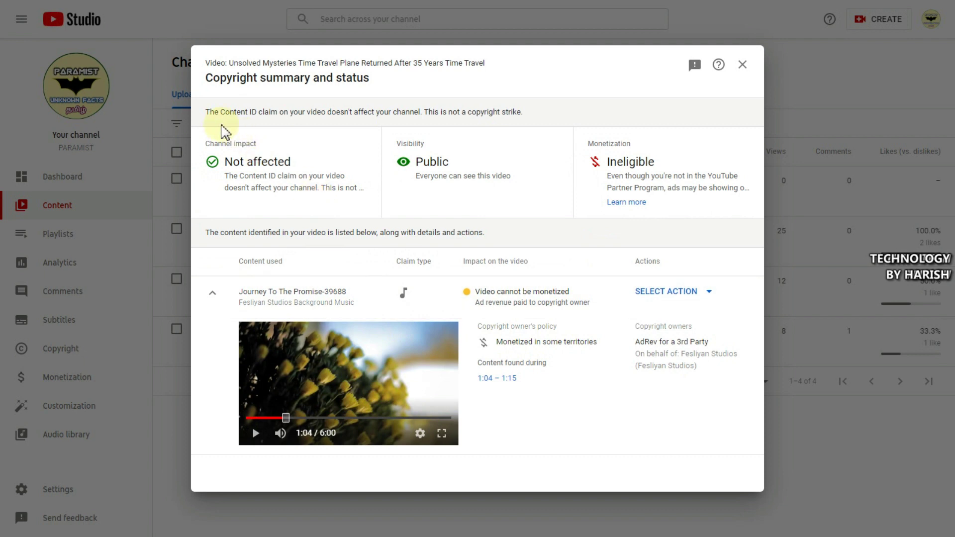
- Review the claim summary's statement on channel impact and its notice about the identified content
left_click_drag(207, 112, 539, 118)
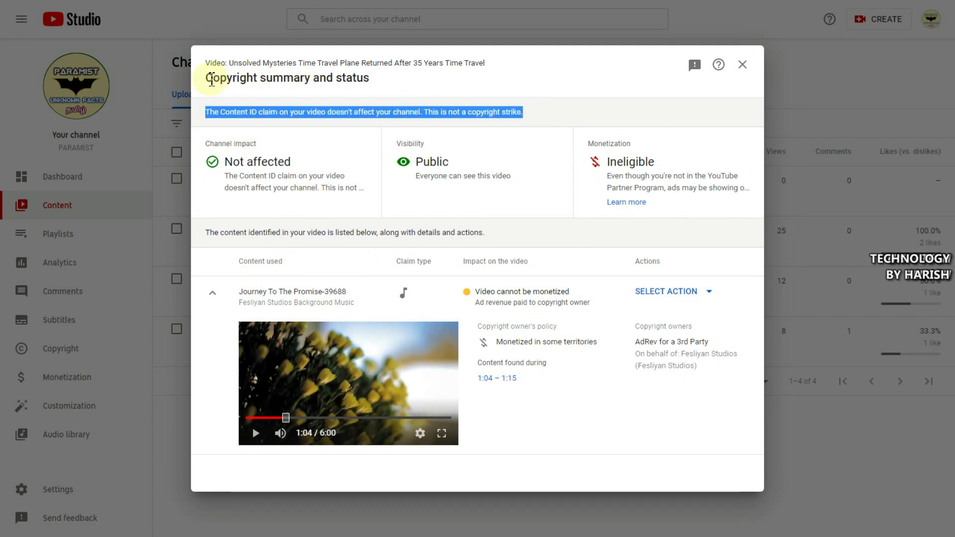
left_click_drag(214, 79, 239, 79)
left_click_drag(391, 81, 419, 79)
left_click(420, 82)
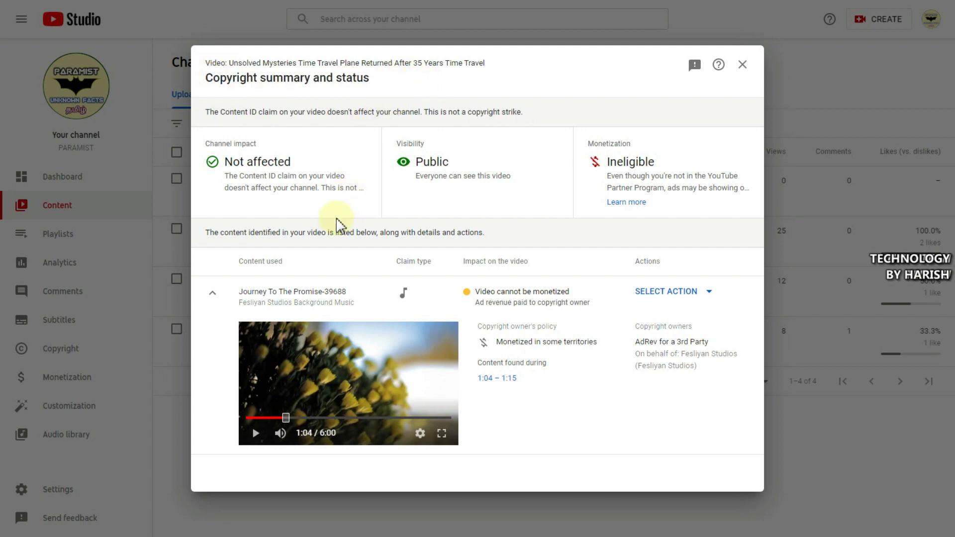
left_click_drag(206, 232, 495, 234)
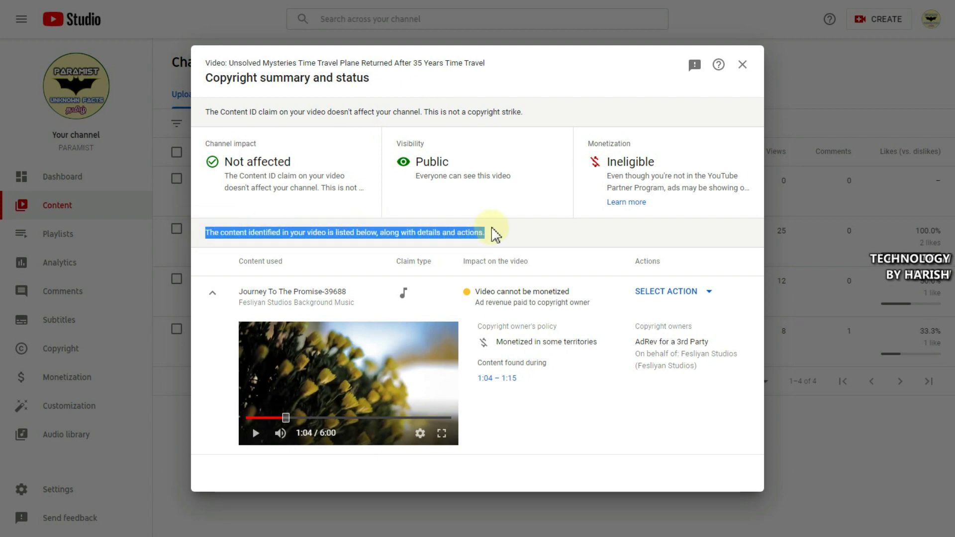
left_click(367, 261)
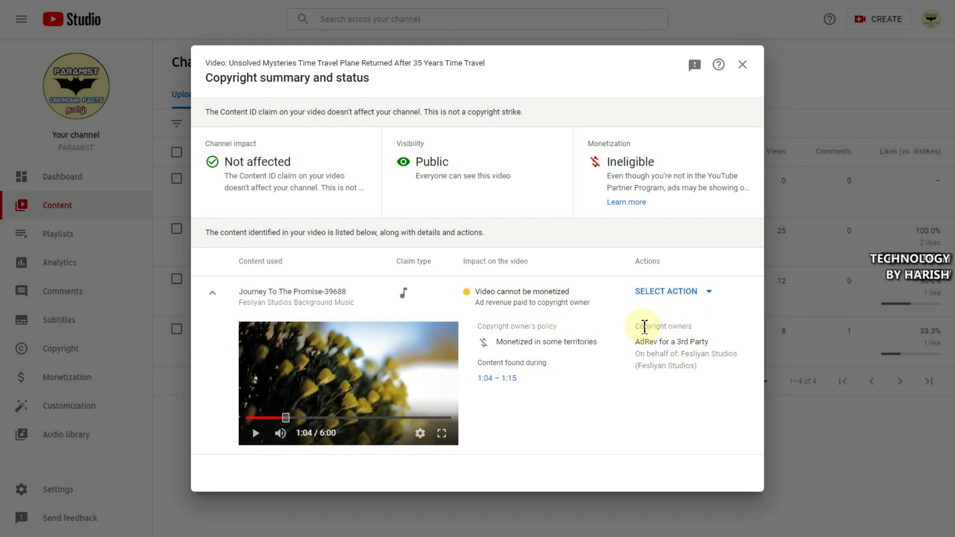
- Examine the copyright owners listed for the claimed song and on whose behalf the claim was made
left_click_drag(639, 326, 704, 334)
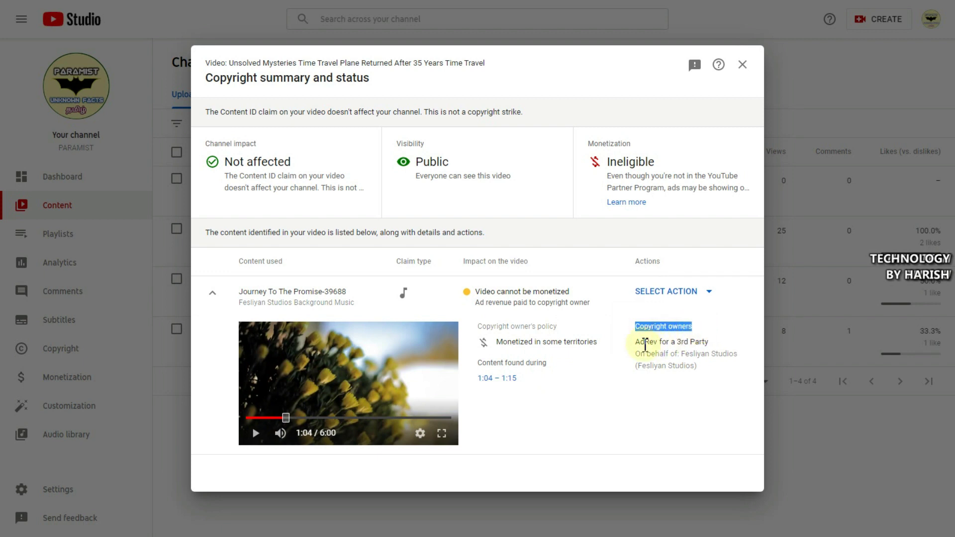
left_click_drag(636, 342, 716, 349)
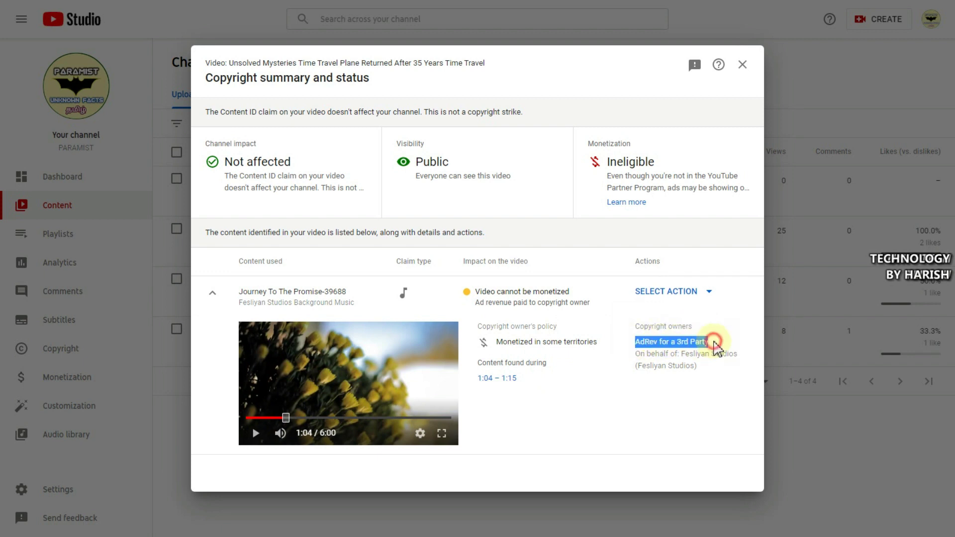
left_click(691, 343)
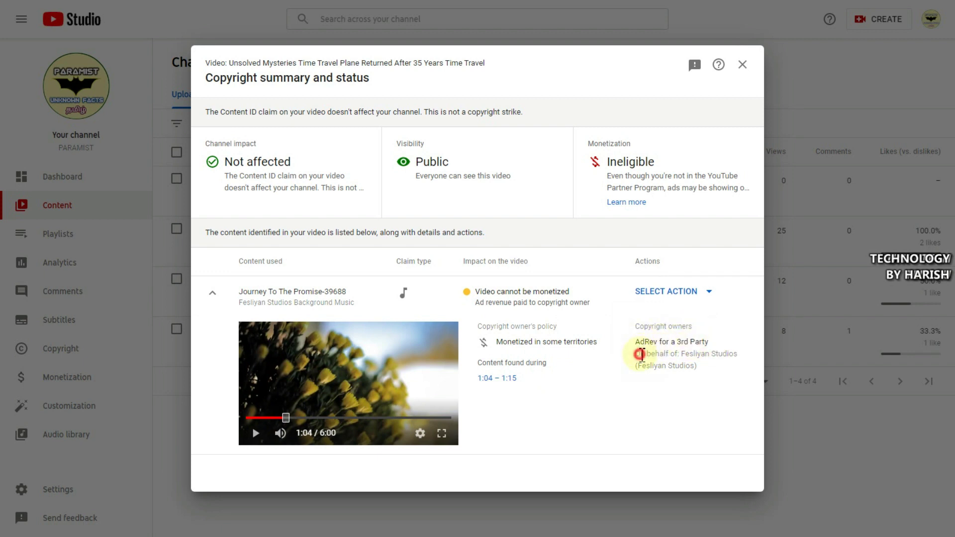
left_click_drag(641, 354, 698, 366)
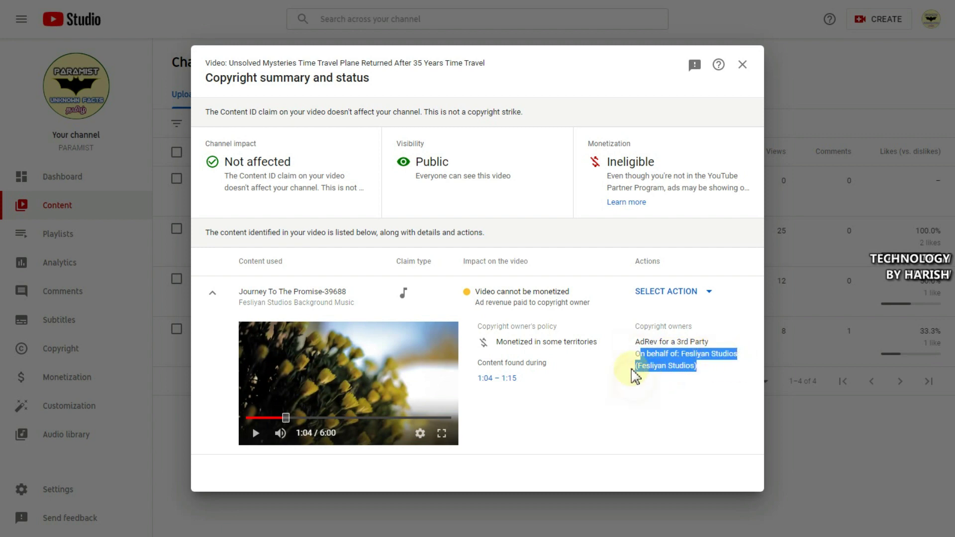
double_click(681, 342)
left_click_drag(696, 343, 708, 343)
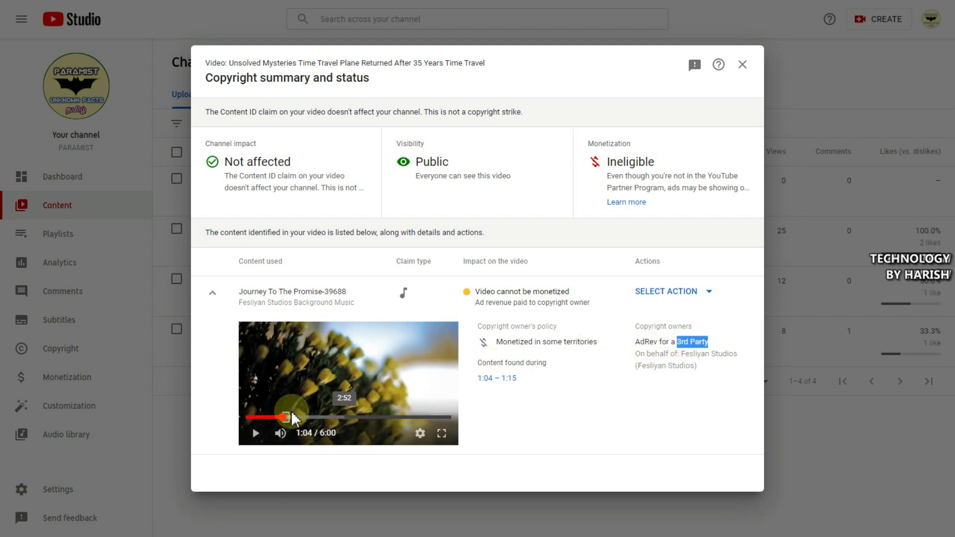
left_click(681, 342)
left_click(694, 342)
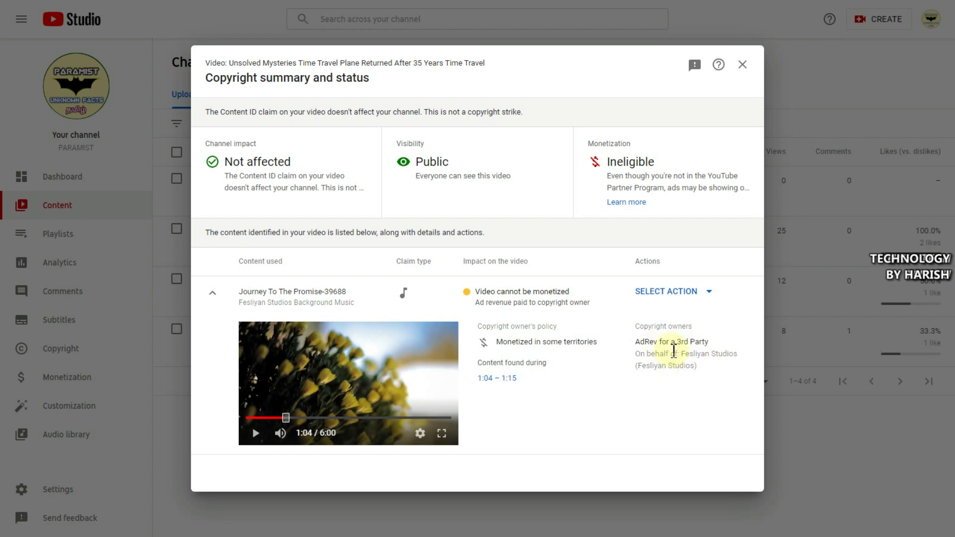
- Start a dispute of the claim on Journey To The Promise-39688 and check the claim title
left_click(656, 294)
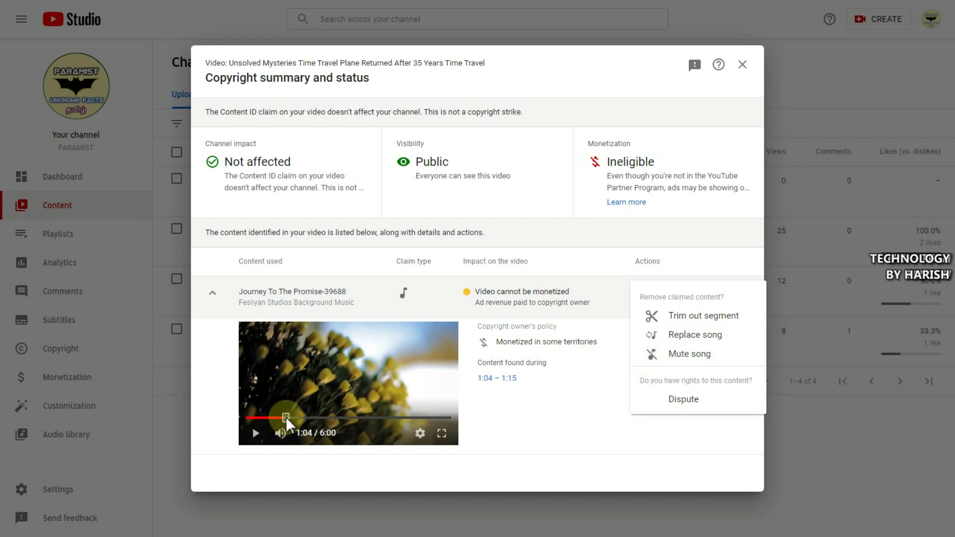
left_click(683, 400)
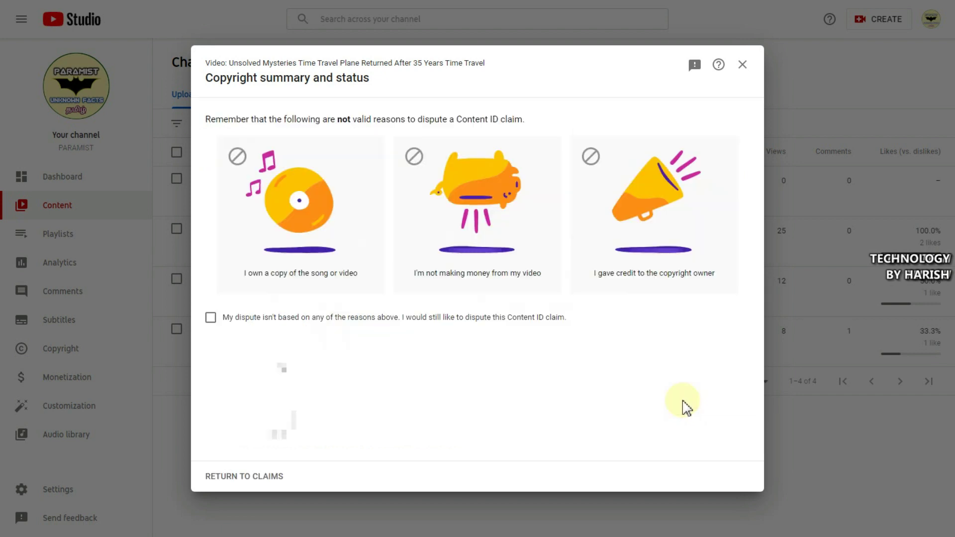
mouse_move(332, 232)
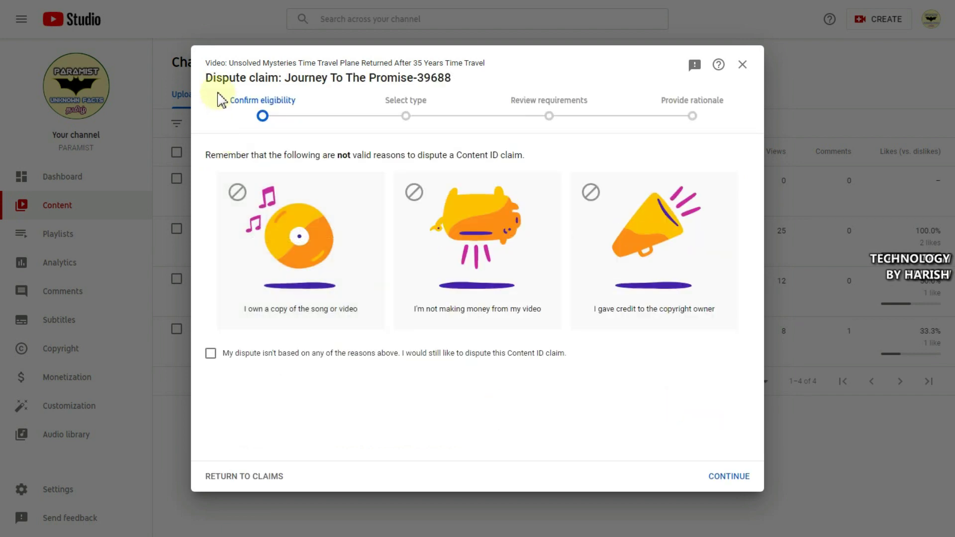
left_click_drag(210, 77, 453, 79)
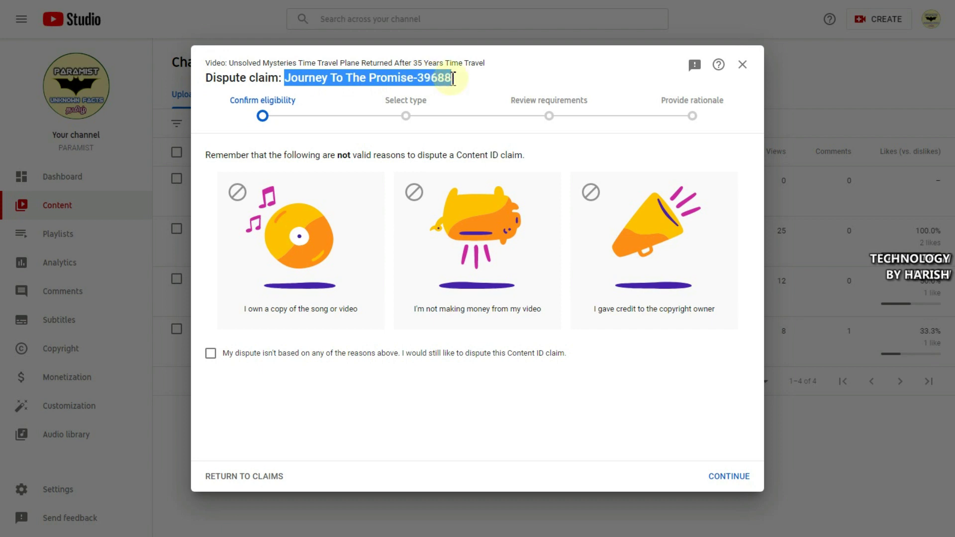
left_click(453, 81)
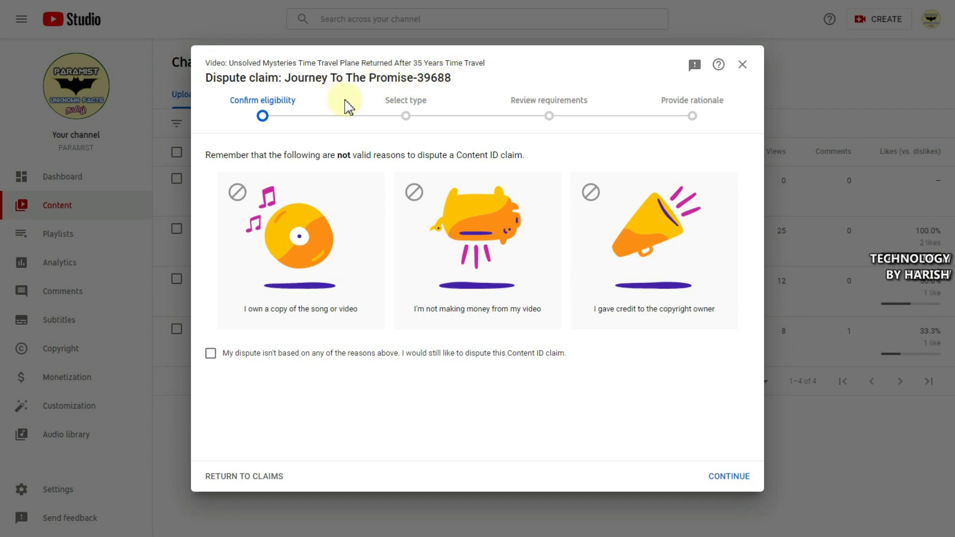
- Confirm that the dispute isn't based on any of the listed invalid reasons and continue to the dispute type
left_click_drag(209, 155, 534, 151)
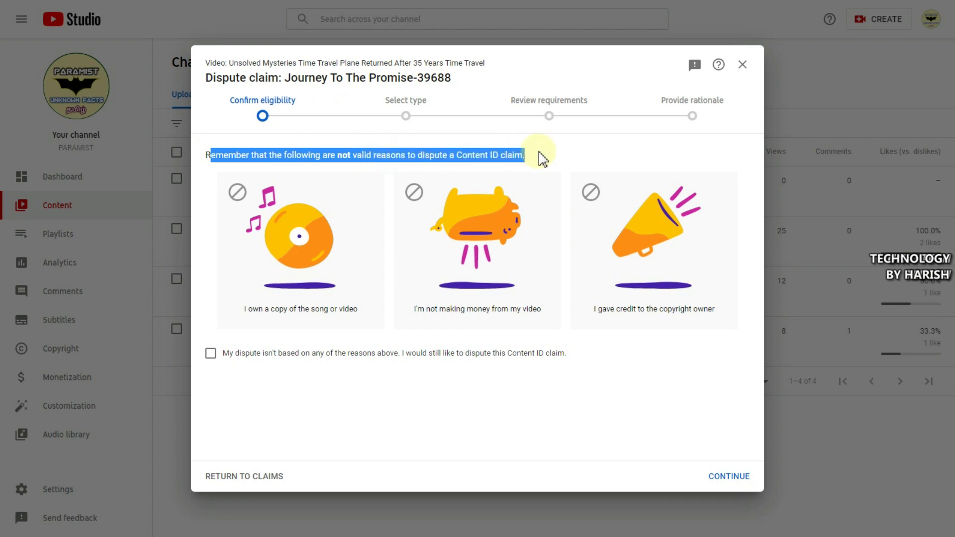
left_click(539, 156)
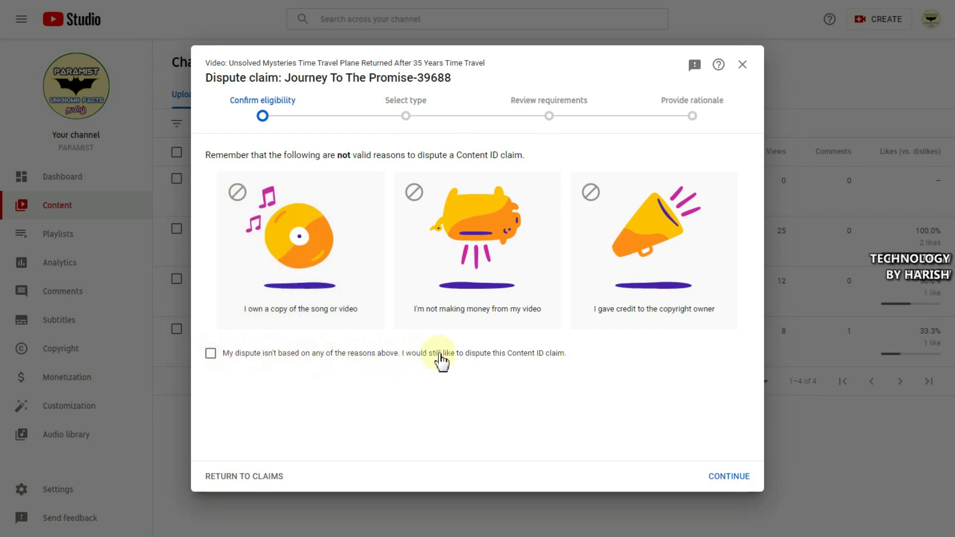
mouse_move(291, 238)
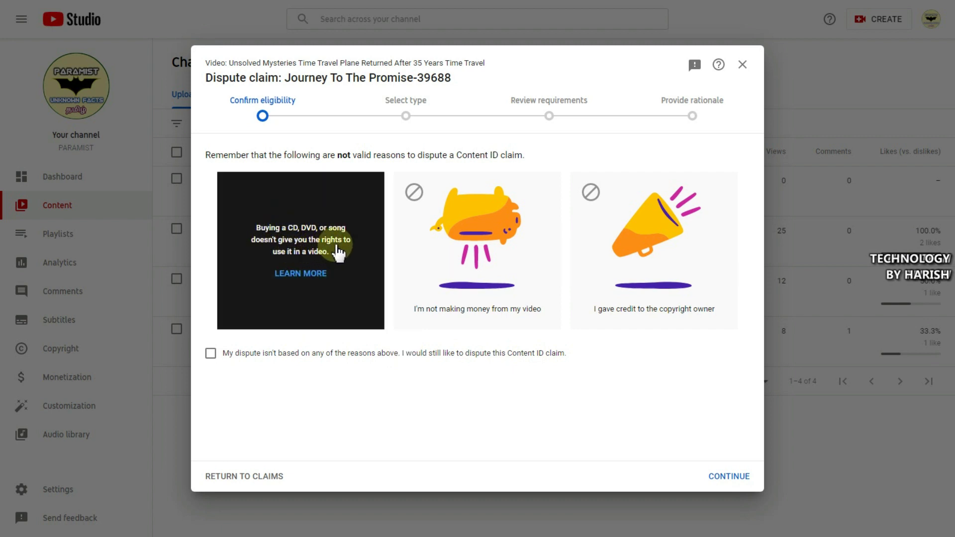
mouse_move(401, 250)
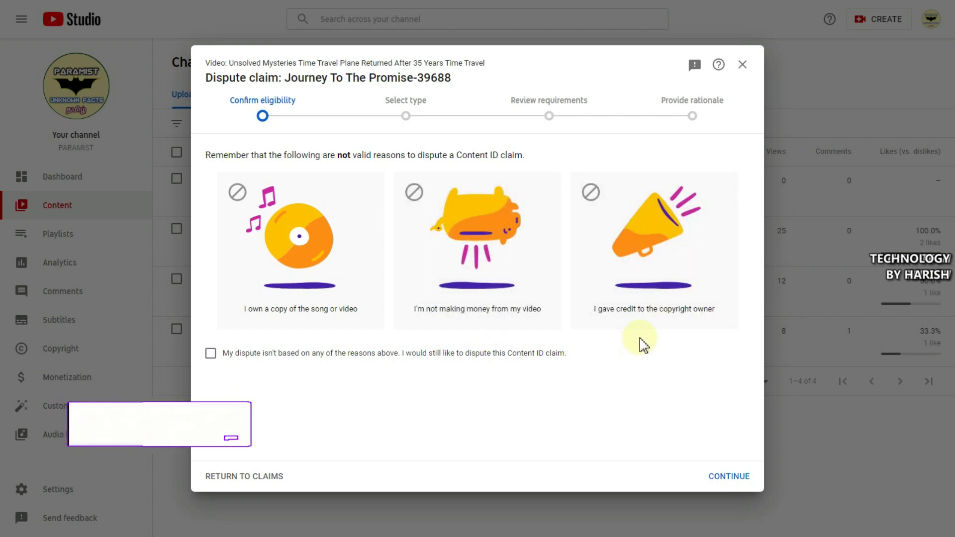
mouse_move(625, 305)
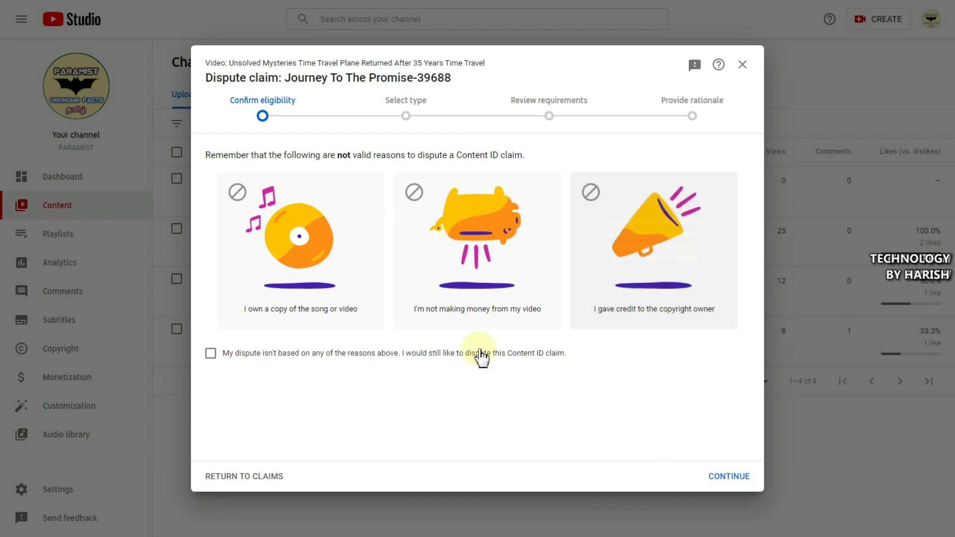
left_click(212, 353)
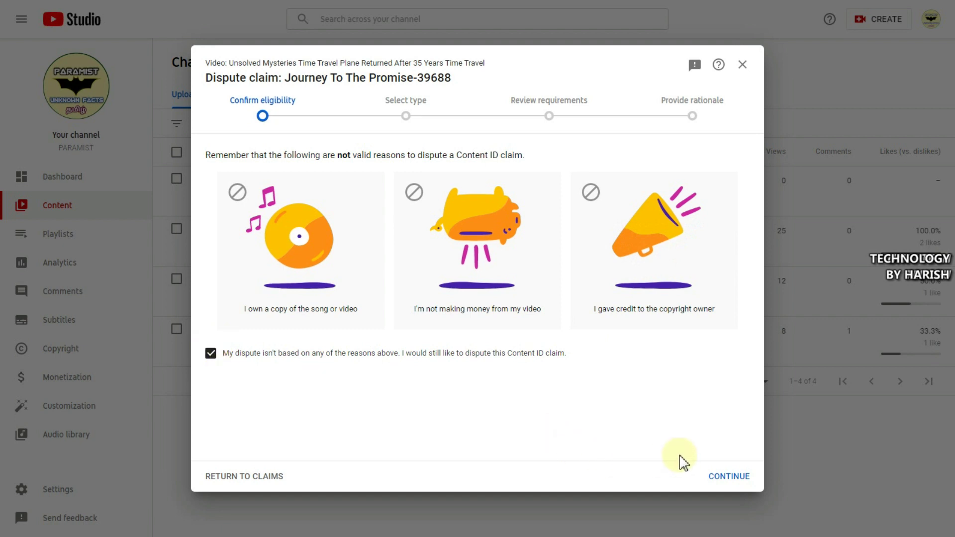
left_click(727, 479)
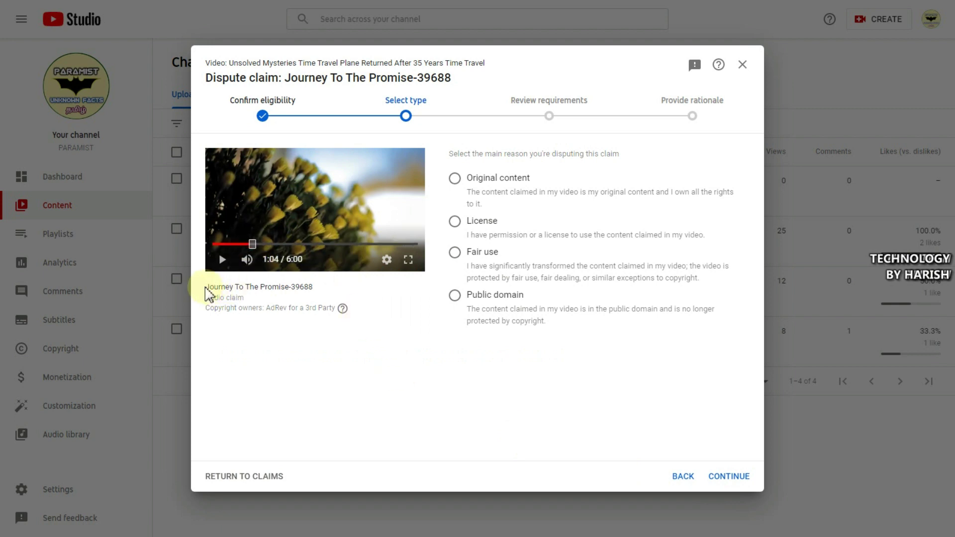
- Select Public domain as the main reason for disputing the claim and review its description
left_click_drag(248, 287, 251, 289)
left_click(251, 334)
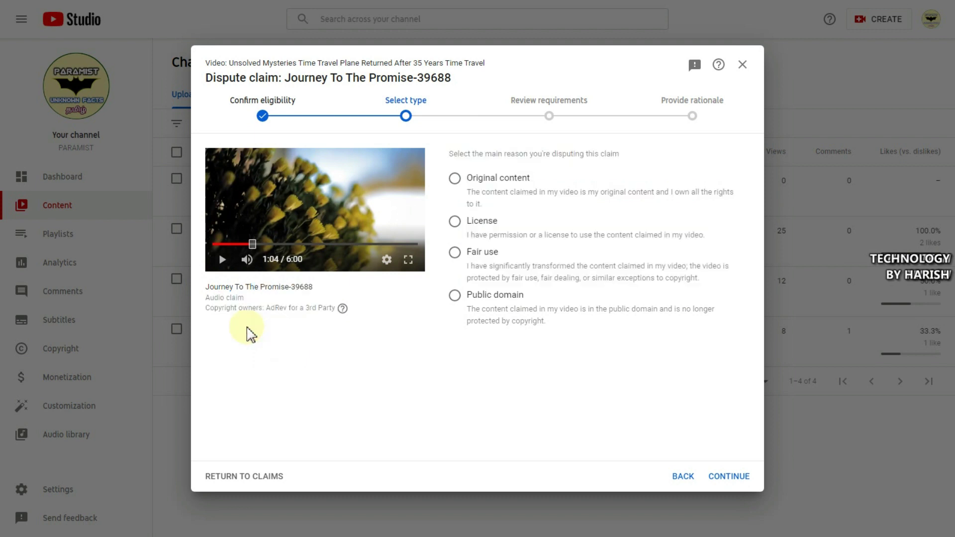
left_click_drag(210, 286, 279, 287)
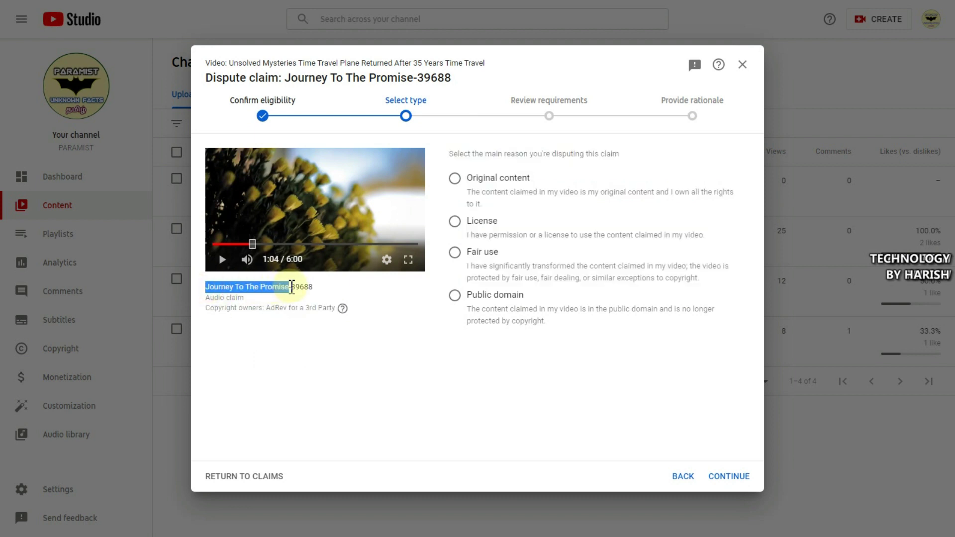
left_click(490, 352)
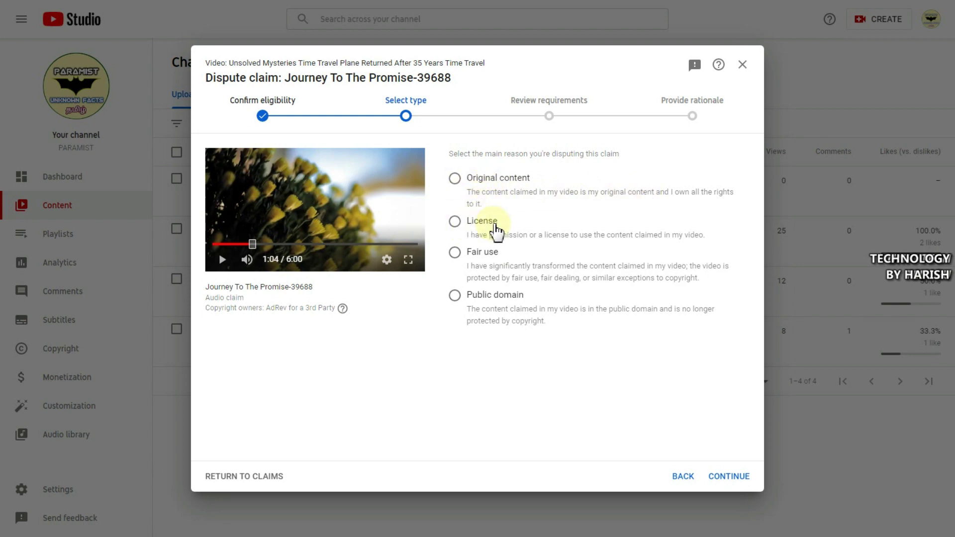
left_click(454, 295)
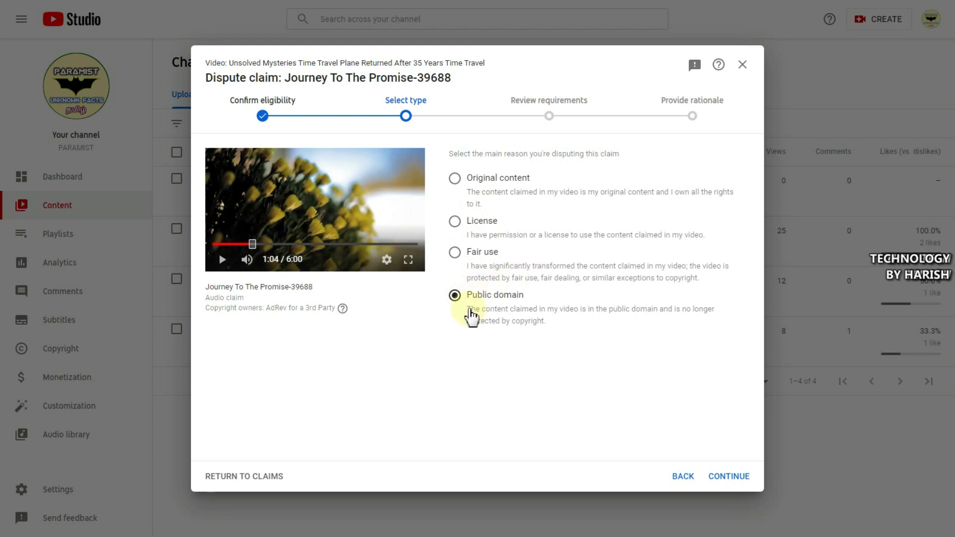
left_click_drag(465, 312, 622, 318)
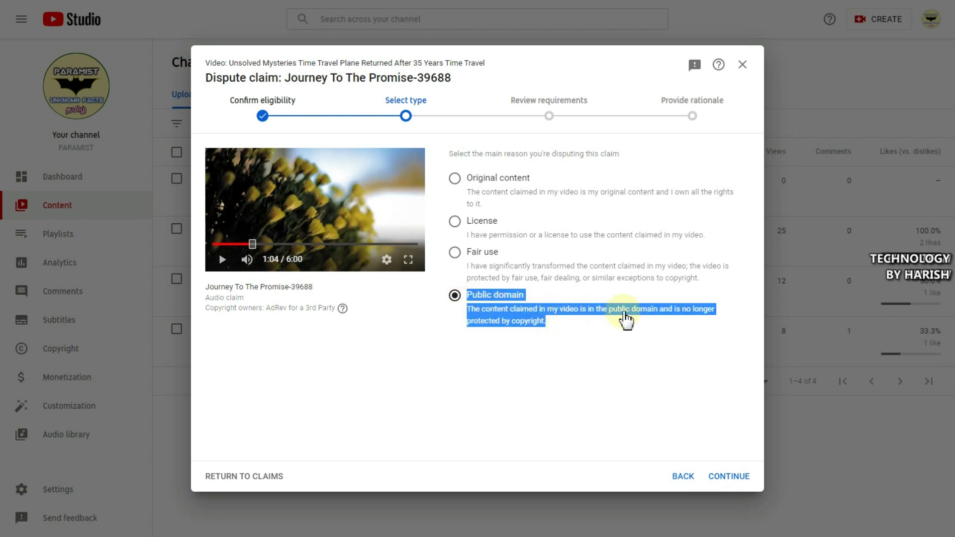
left_click(554, 324)
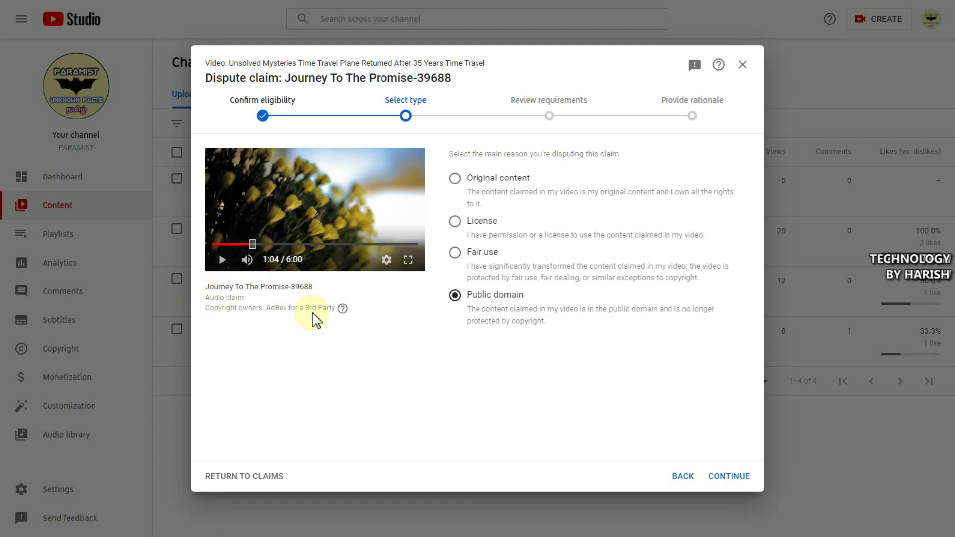
- Read the copyright owners line under the video preview and the explanation of who the claiming company is
left_click_drag(205, 309, 309, 331)
left_click(323, 326)
mouse_move(343, 311)
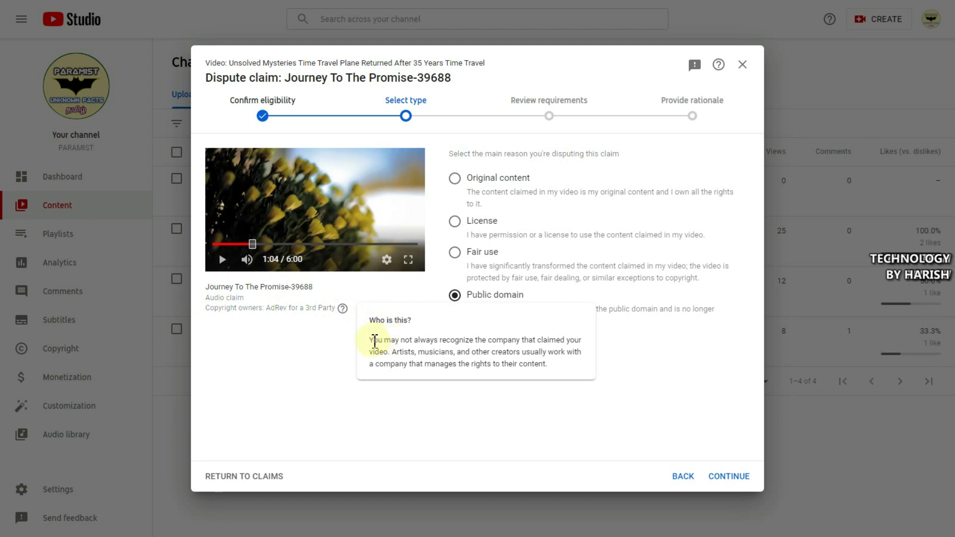
left_click_drag(375, 341, 559, 342)
left_click(559, 342)
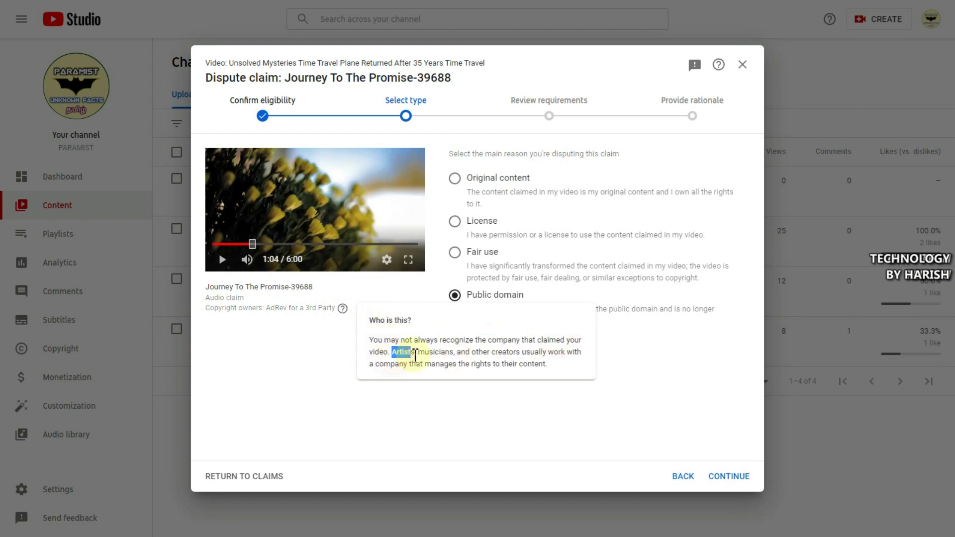
left_click_drag(466, 353, 517, 355)
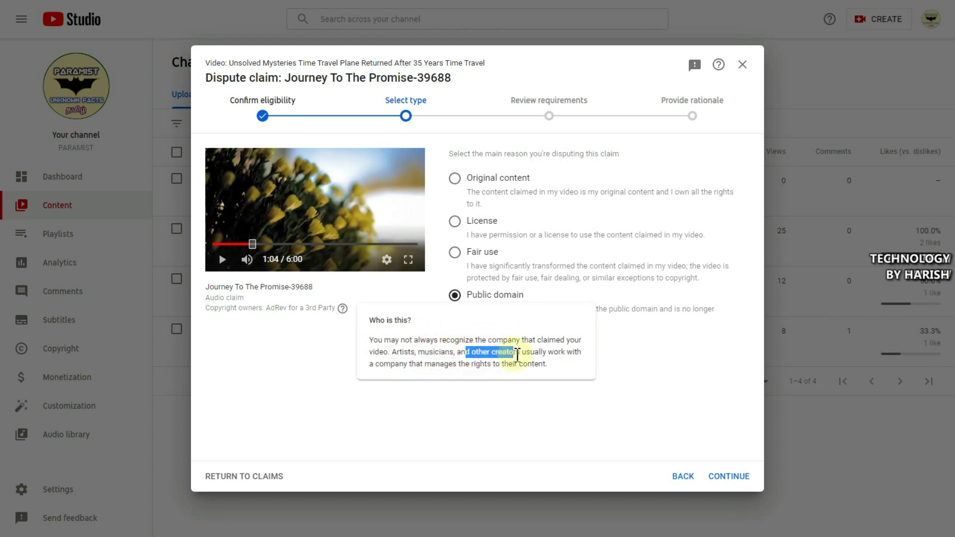
- Finish reading how artists and other creators work with companies that manage the rights to their content
left_click(518, 354)
double_click(557, 352)
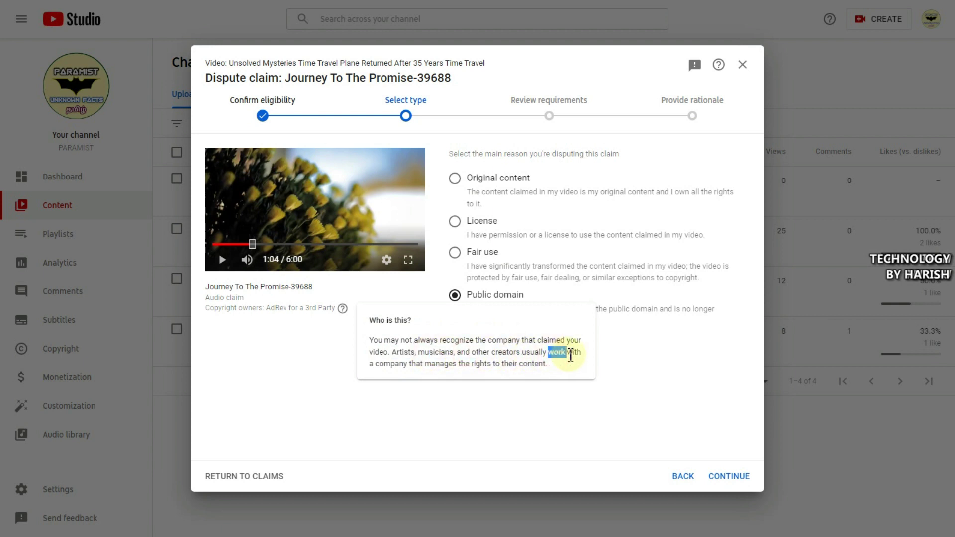
left_click_drag(381, 362, 515, 365)
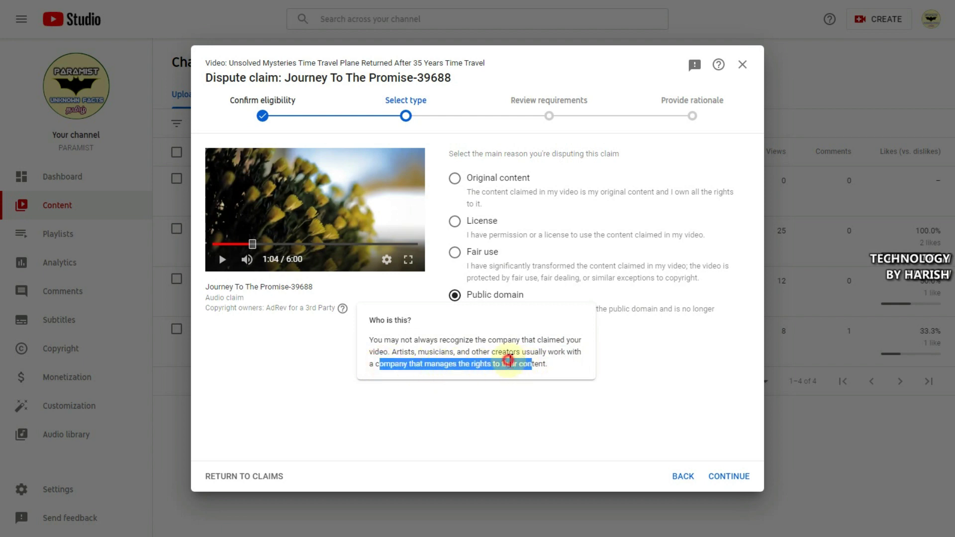
left_click(518, 354)
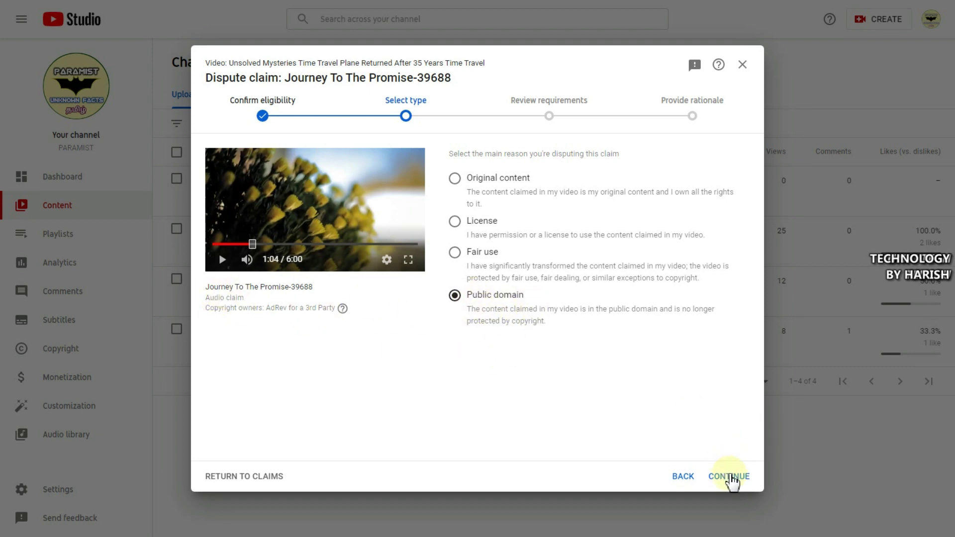
- Copy the claimed track's title, Journey To The Promise, from the dispute type page and continue to the requirements
left_click(731, 477)
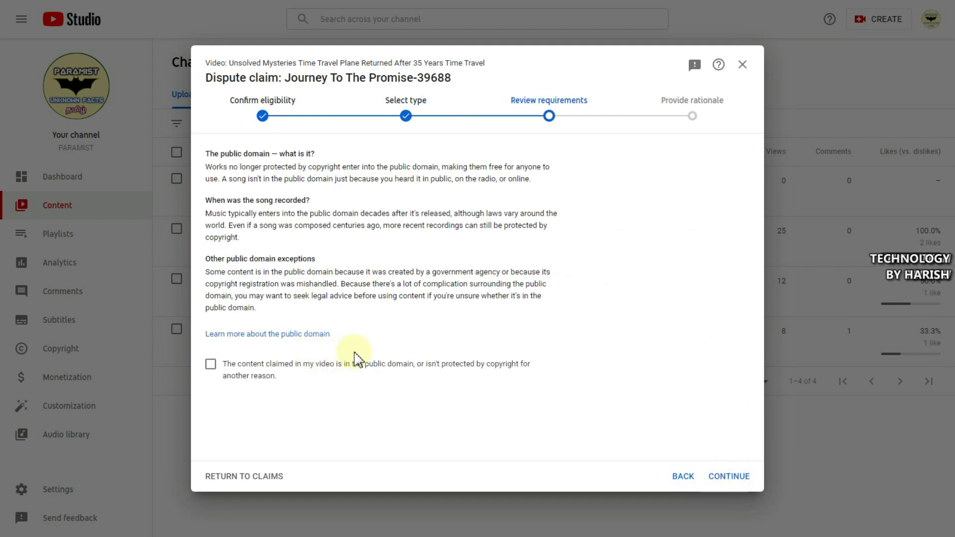
left_click(683, 477)
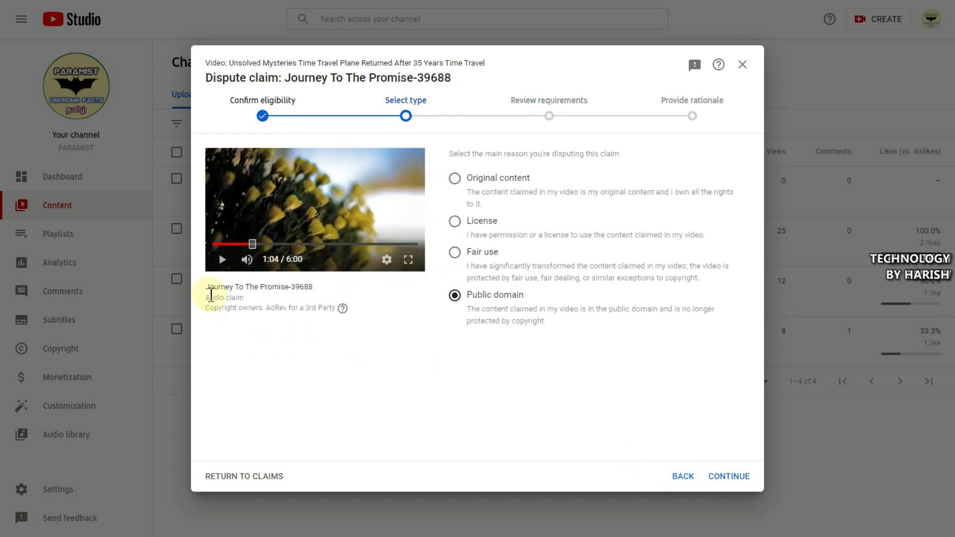
left_click_drag(207, 287, 290, 287)
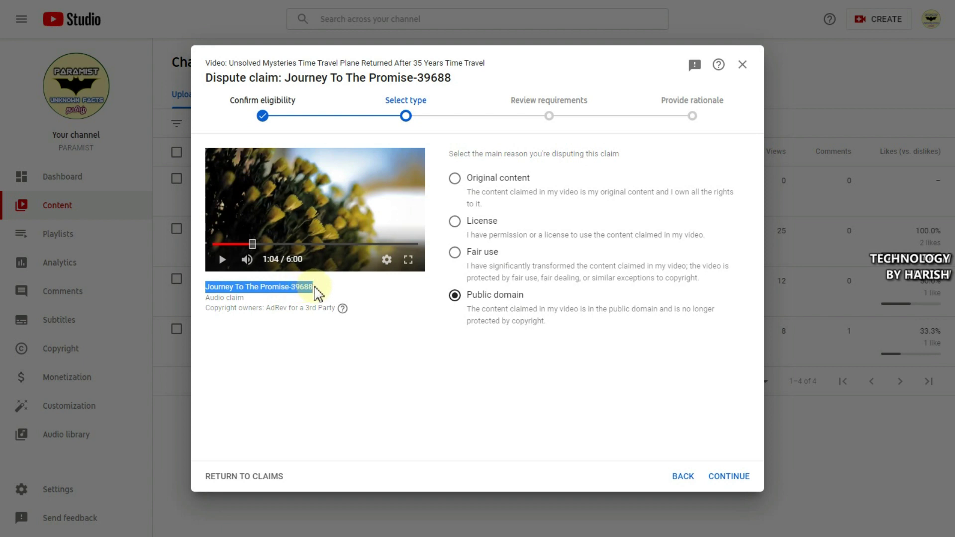
left_click_drag(312, 287, 294, 287)
right_click(281, 287)
left_click(299, 295)
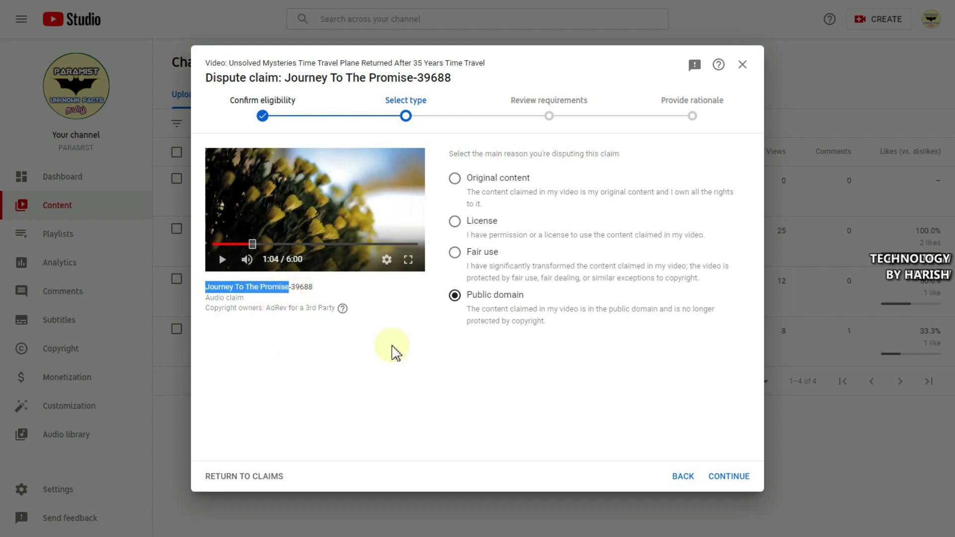
left_click(725, 473)
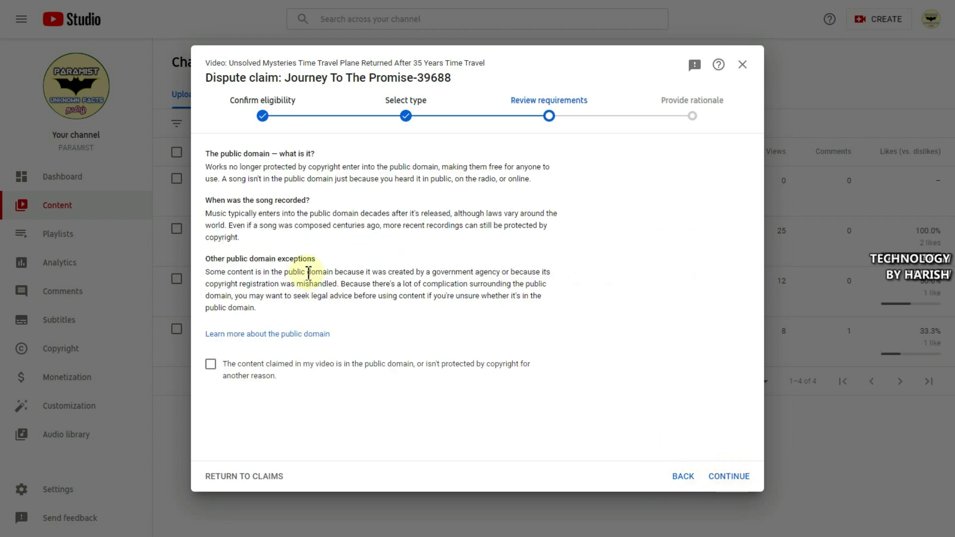
- Read the requirements on what the public domain is and how a song's recording date affects its copyright protection
left_click_drag(210, 155, 309, 154)
left_click(311, 151)
left_click_drag(206, 166, 544, 167)
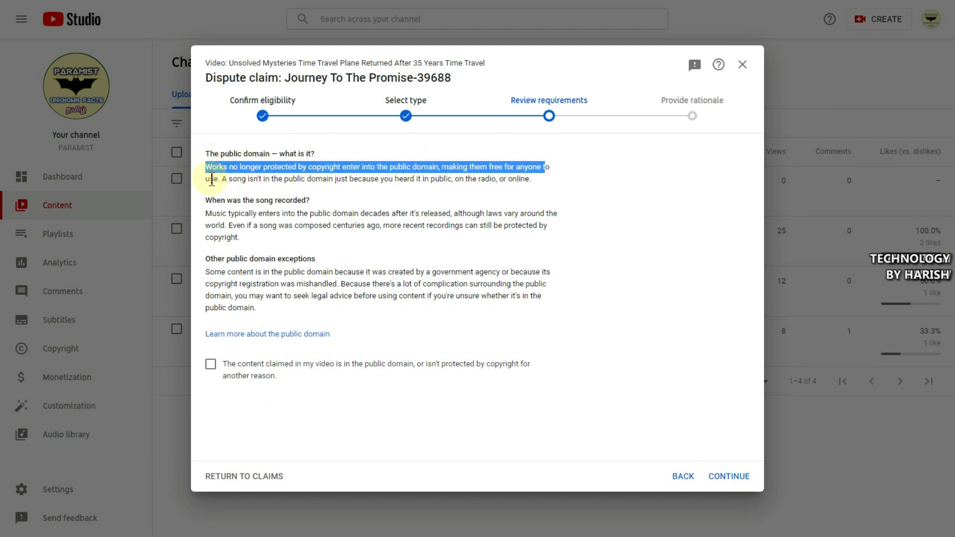
left_click_drag(209, 179, 215, 179)
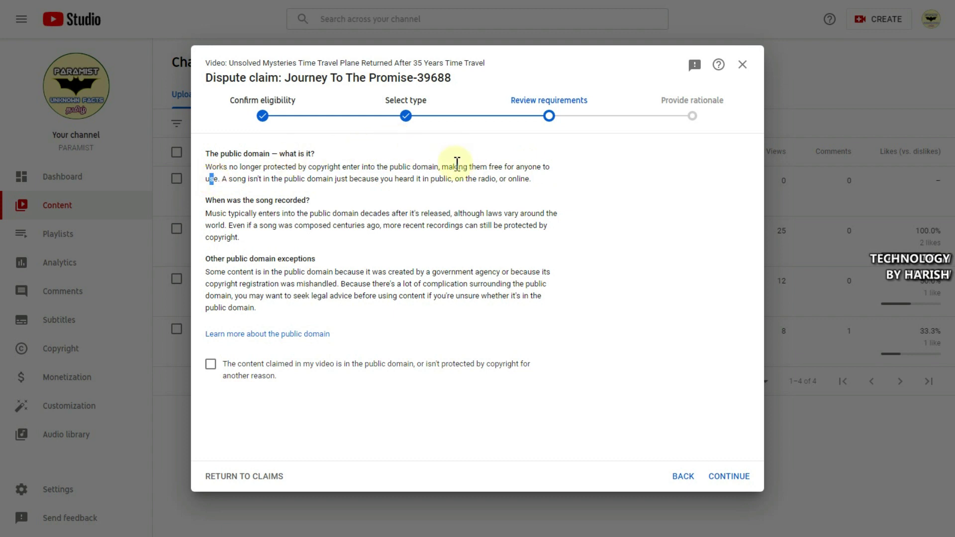
left_click_drag(442, 166, 545, 167)
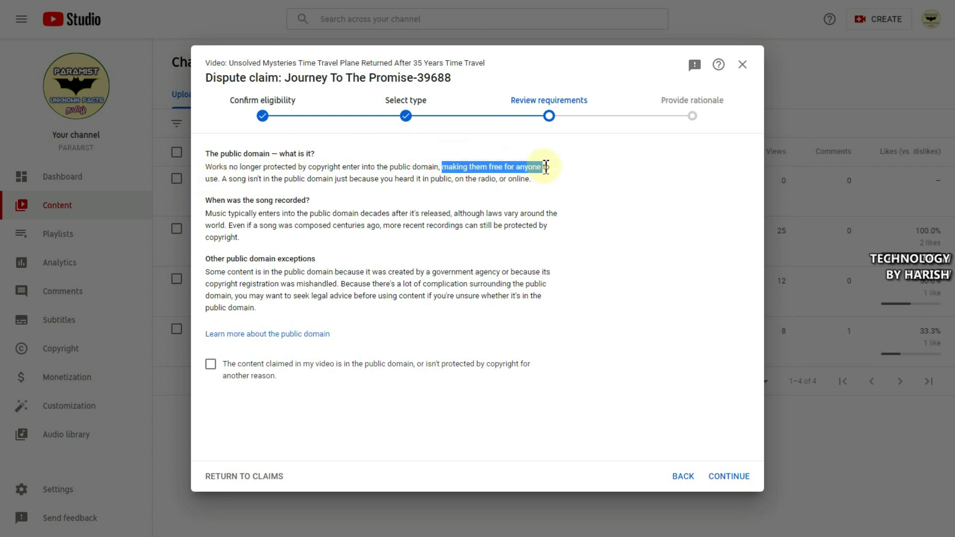
left_click_drag(210, 178, 490, 179)
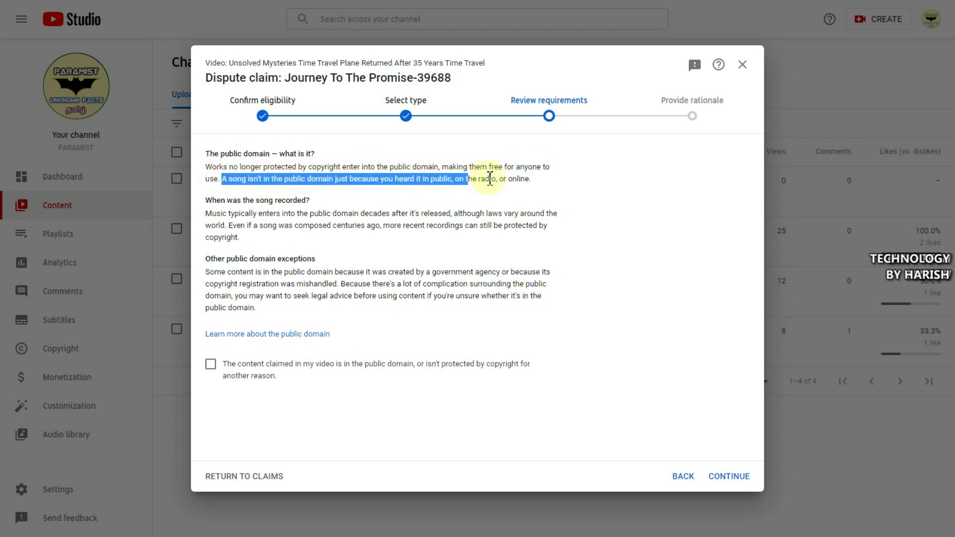
left_click(517, 178)
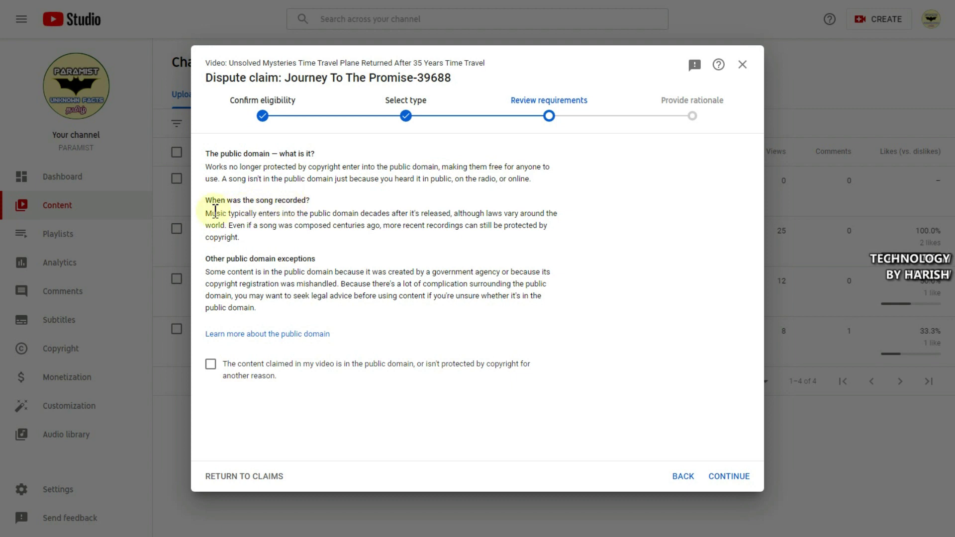
left_click_drag(208, 214, 535, 226)
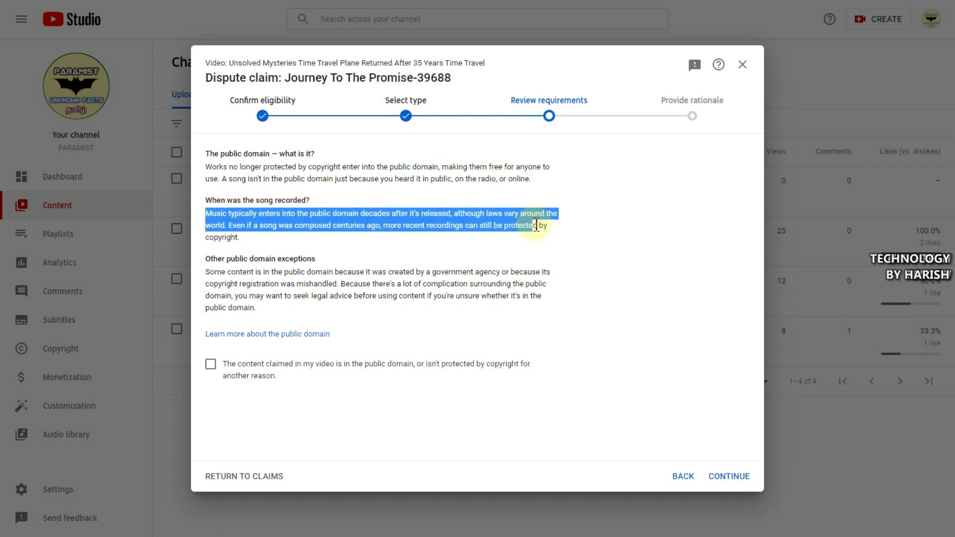
left_click(541, 225)
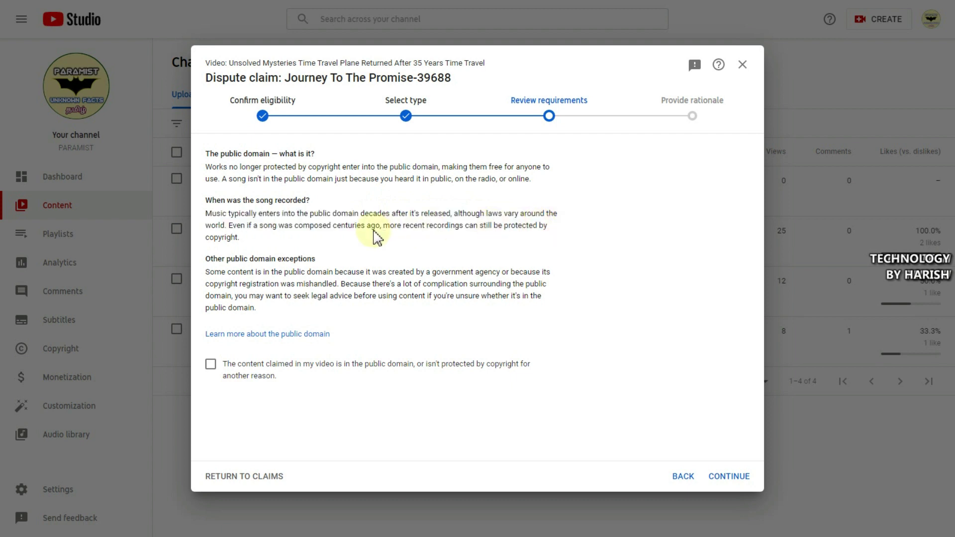
- Read the section on other public domain exceptions, including government-created content, mishandled registration and legal advice
left_click_drag(211, 242, 305, 255)
left_click(217, 254)
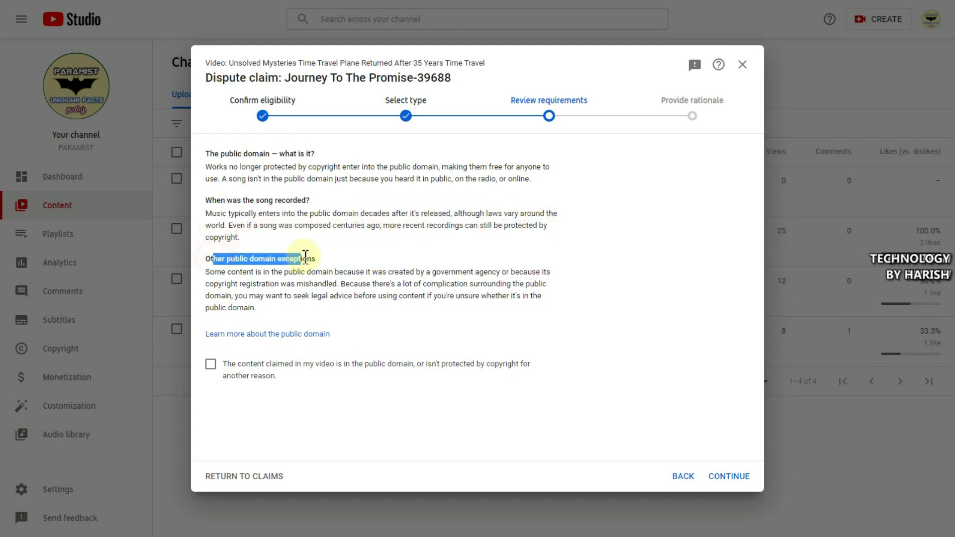
left_click(305, 256)
left_click_drag(224, 271, 544, 277)
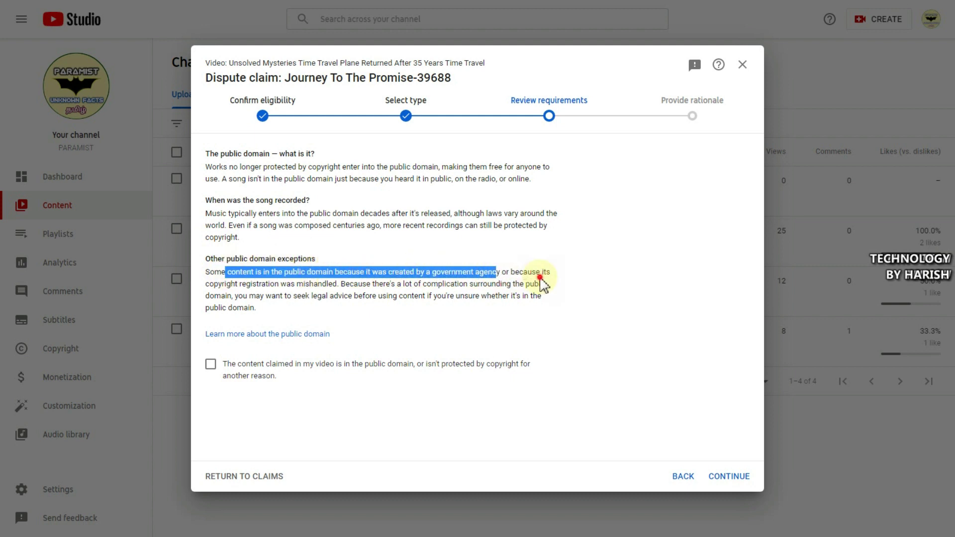
left_click(281, 282)
left_click_drag(250, 284, 396, 294)
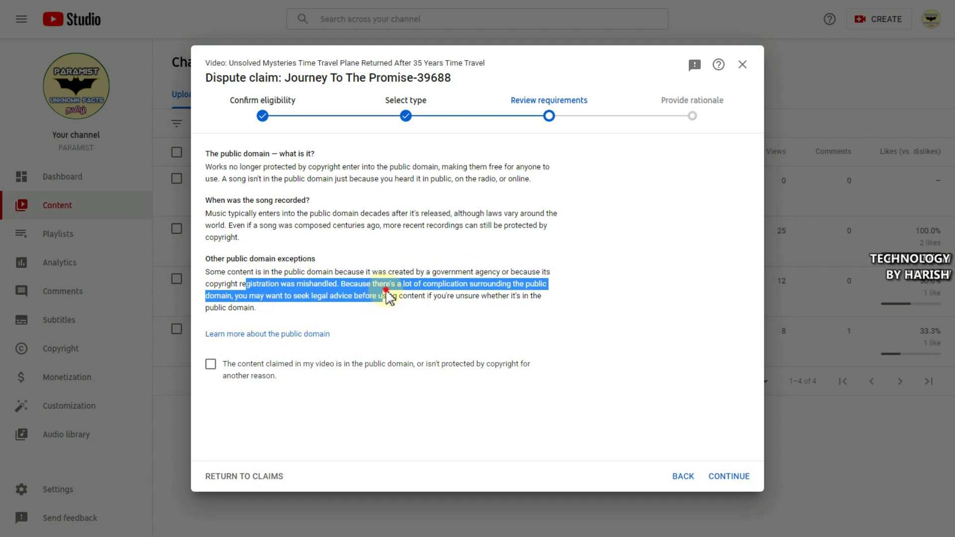
left_click(395, 294)
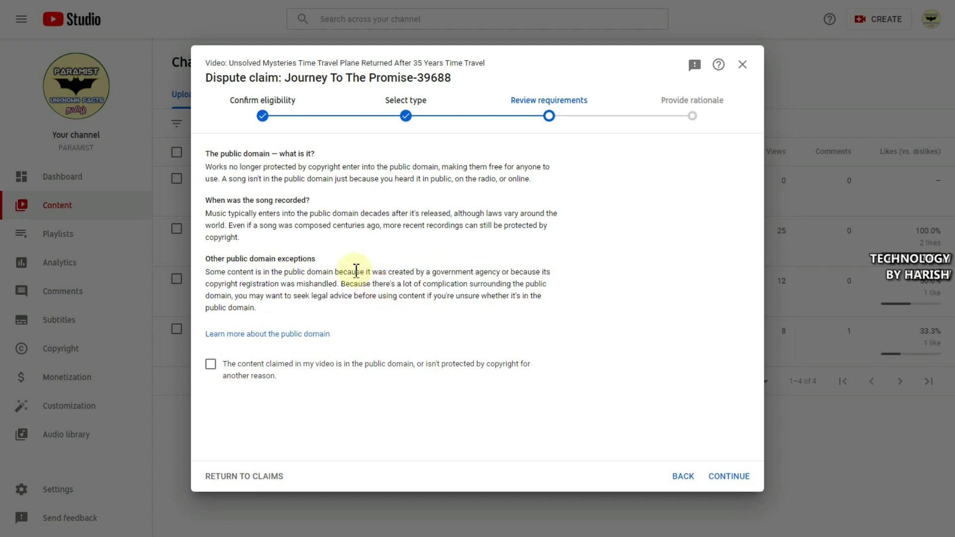
- Confirm that the claimed content is in the public domain and continue to the rationale form's required explanation question
left_click(211, 364)
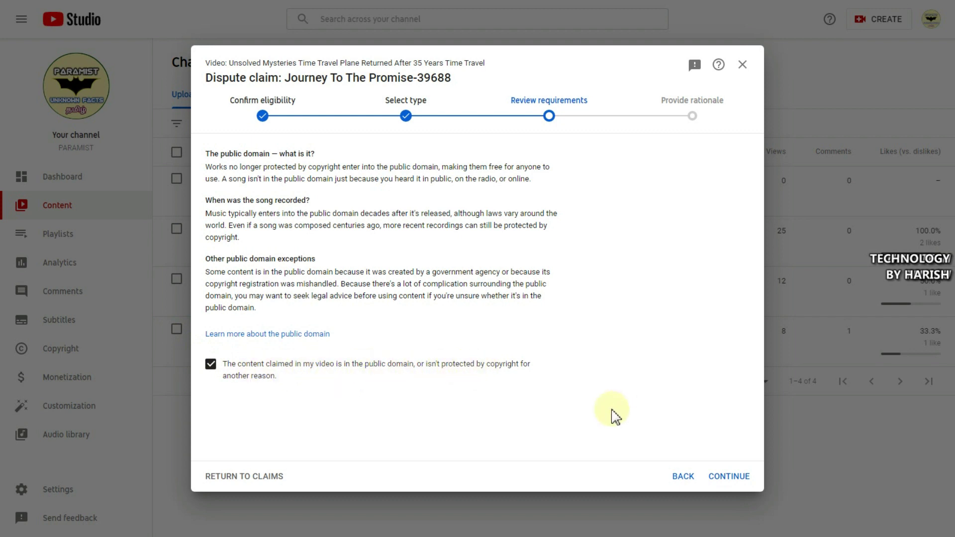
left_click(724, 480)
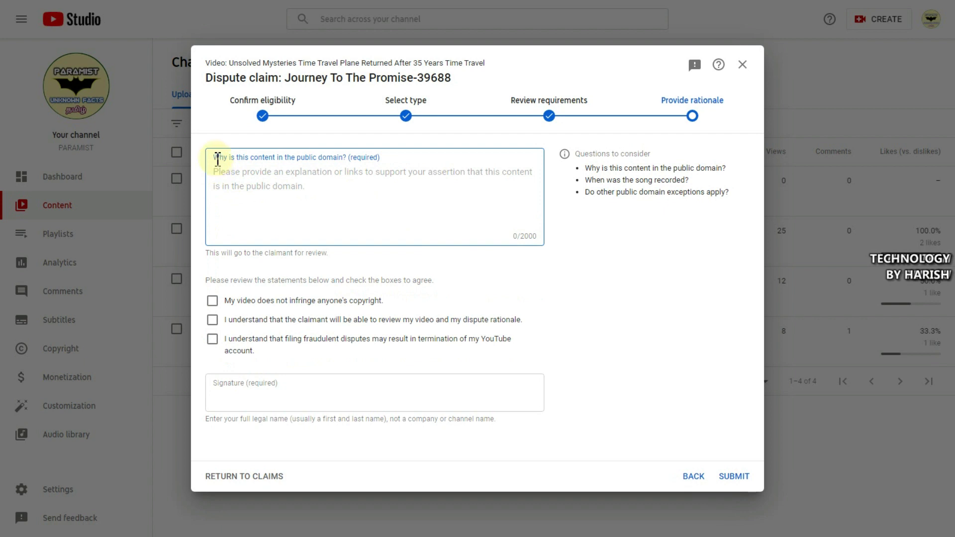
left_click_drag(213, 157, 386, 164)
left_click(316, 182)
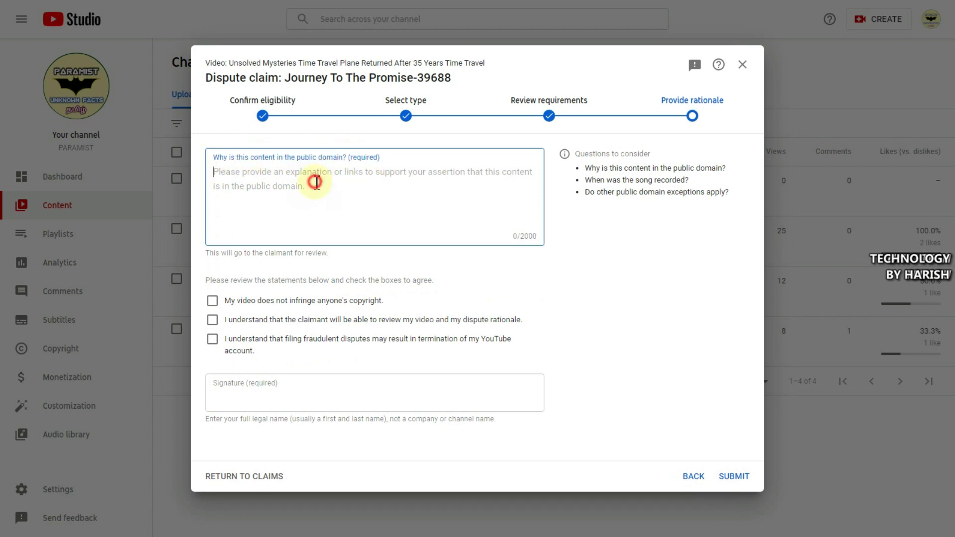
left_click(478, 262)
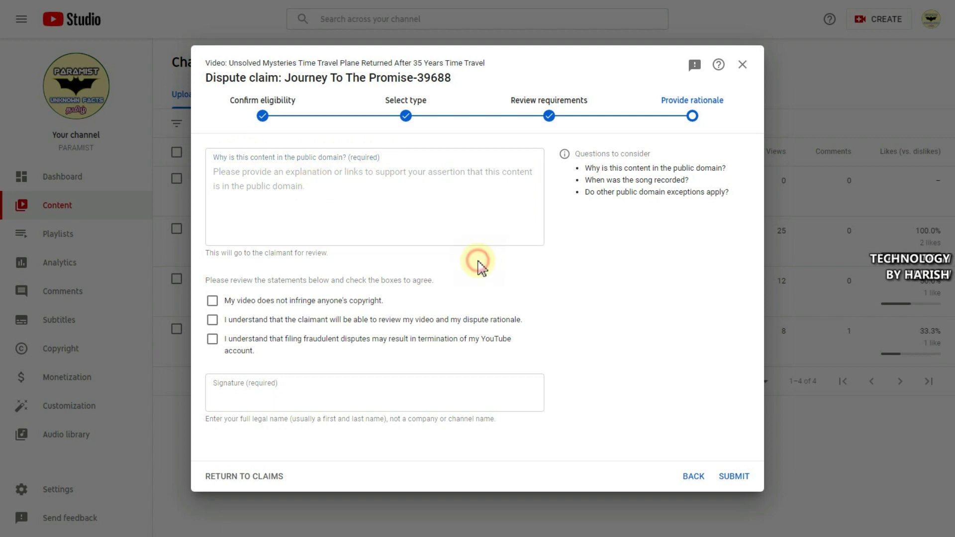
left_click(218, 172)
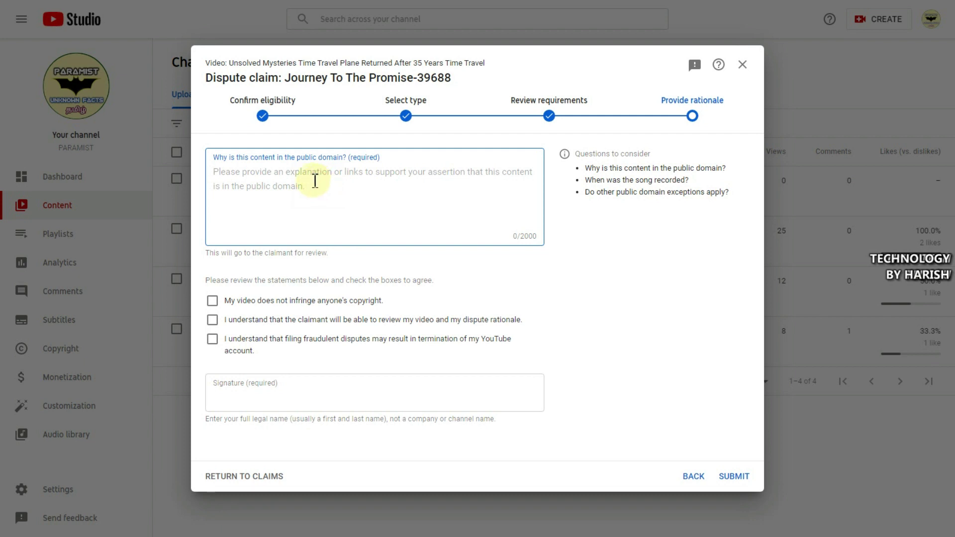
left_click(372, 259)
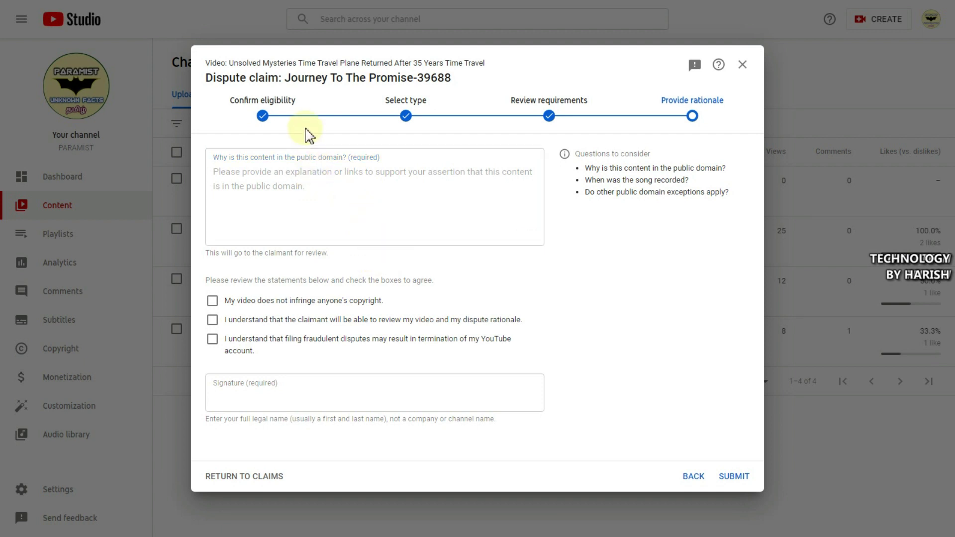
- Check the claimed track's title and view the Journey To The Promise download page on the royalty-free music site
left_click_drag(286, 82, 413, 78)
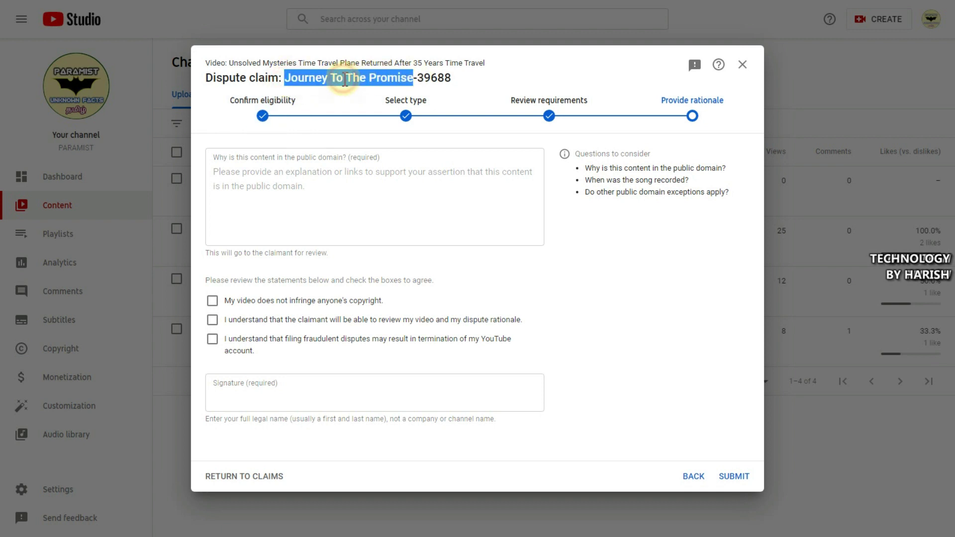
left_click(361, 81)
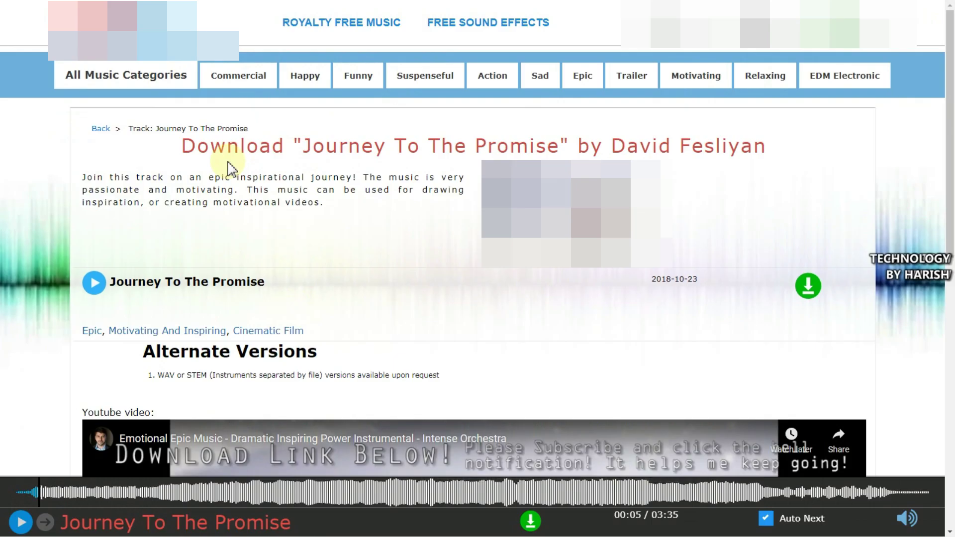
left_click(291, 23)
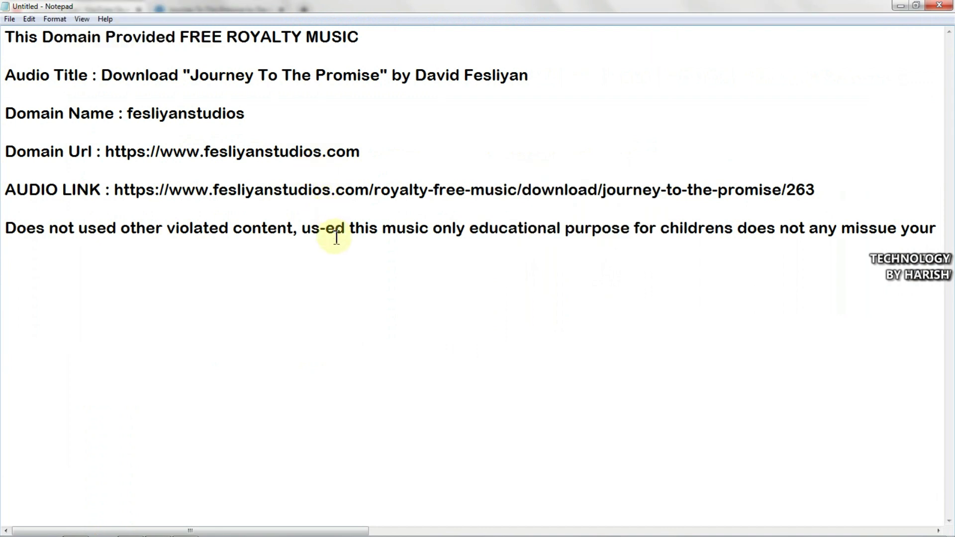
- Correct "us-ed" to "used" in the Notepad dispute explanation and review its royalty-free music statement and Audio Title line
key("BackSpace")
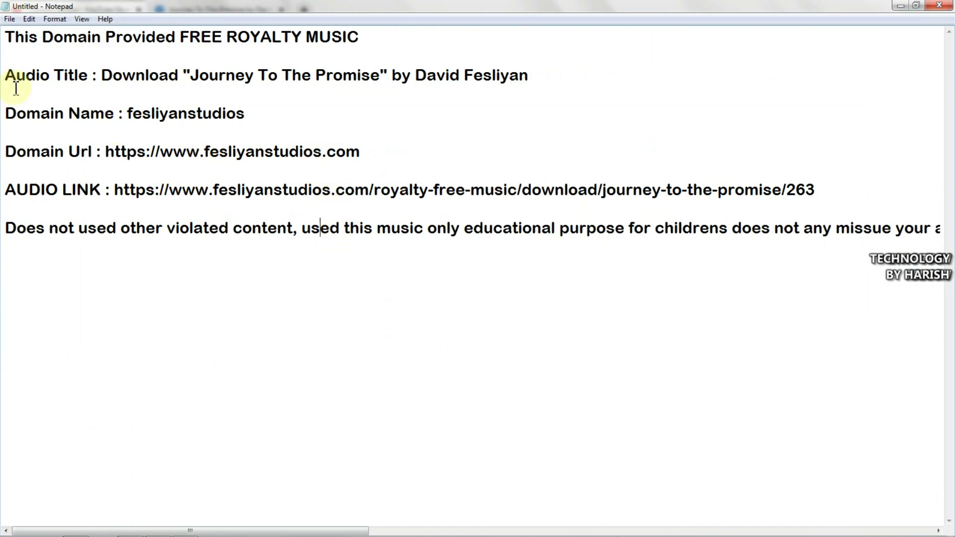
left_click_drag(8, 39, 371, 39)
left_click(365, 38)
left_click_drag(6, 77, 90, 82)
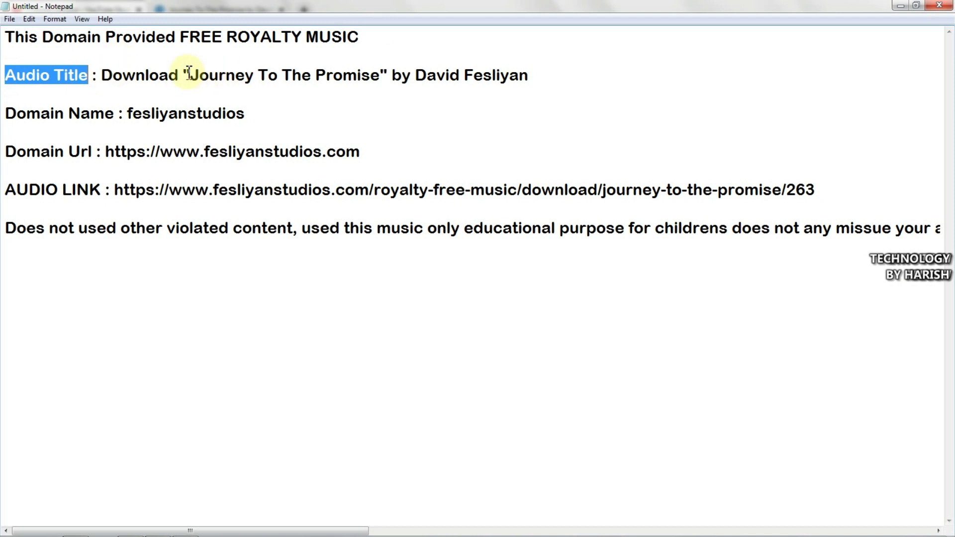
left_click_drag(195, 77, 523, 77)
left_click(528, 78)
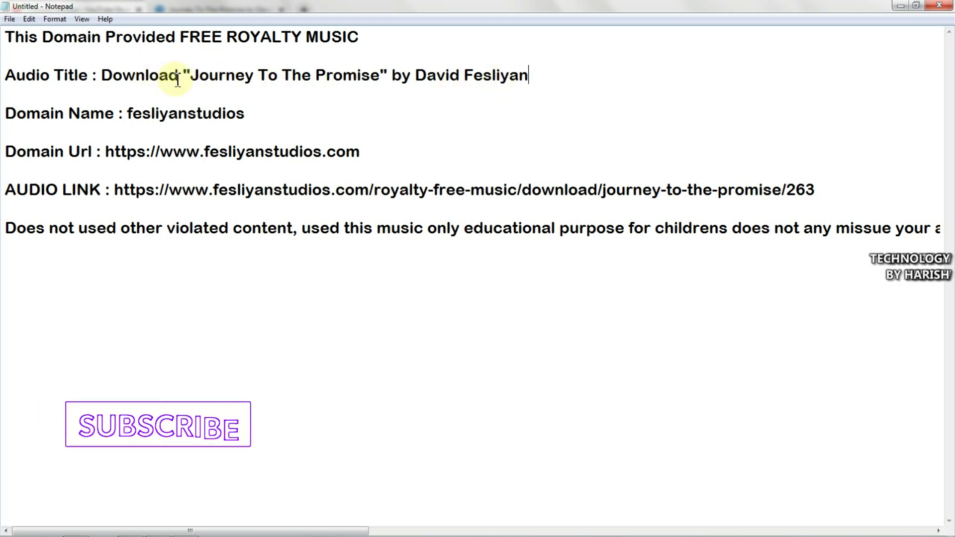
left_click_drag(179, 77, 112, 82)
left_click(113, 79)
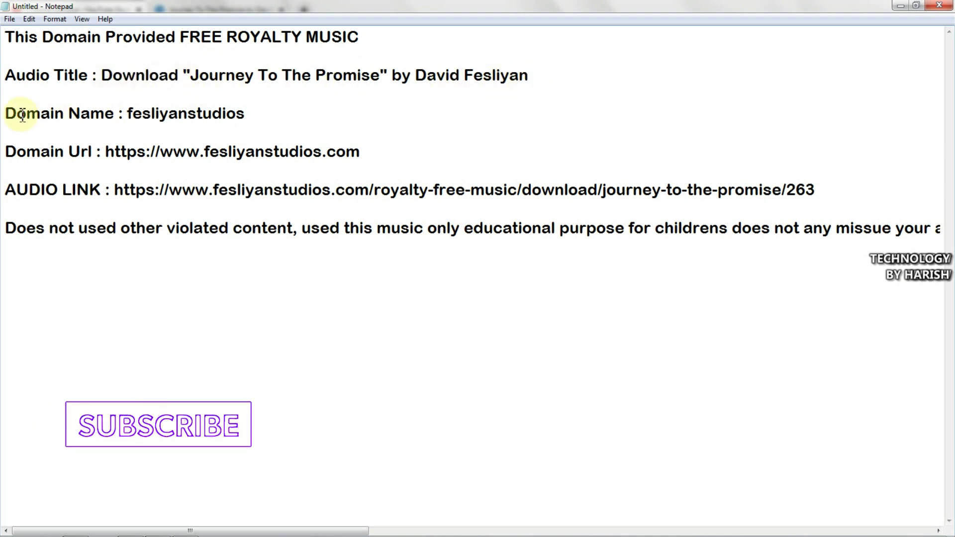
- Review the Domain Name and Domain Url lines of the dispute explanation in Notepad
left_click_drag(8, 111, 247, 116)
left_click(247, 118)
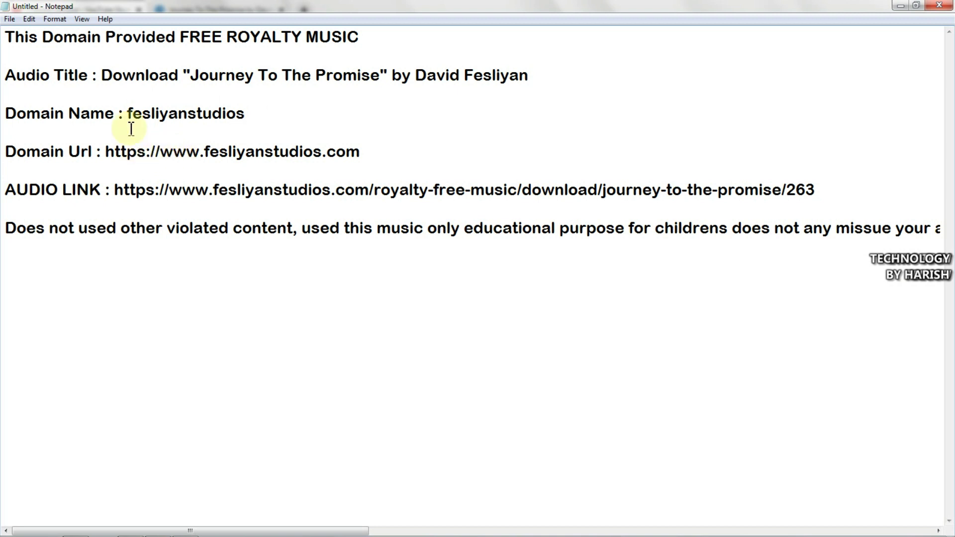
left_click_drag(130, 114, 254, 110)
left_click(254, 111)
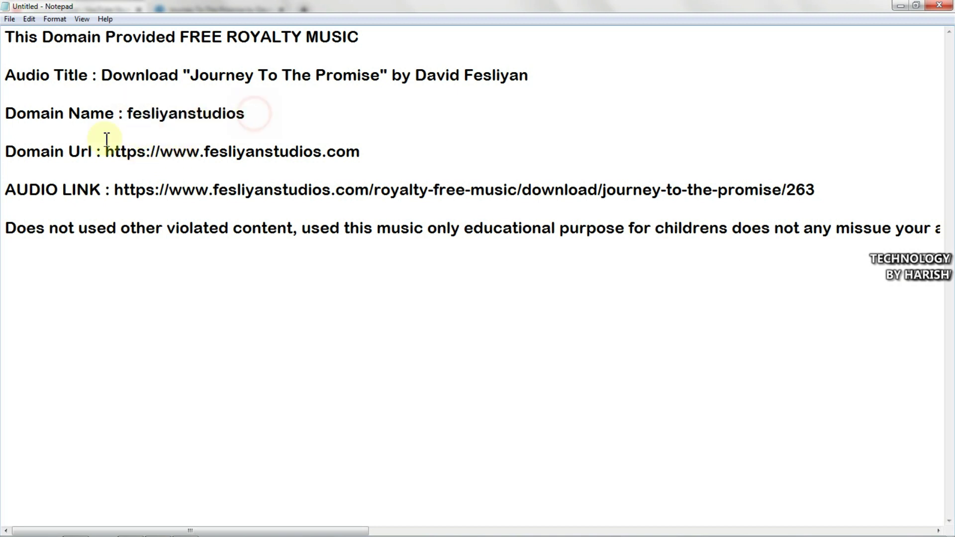
left_click_drag(9, 151, 373, 153)
left_click(373, 153)
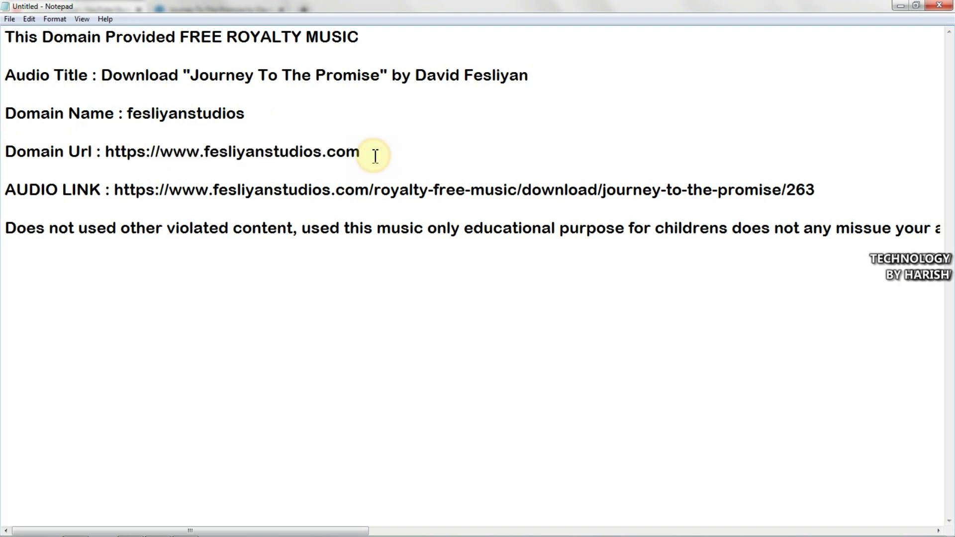
- Review the AUDIO LINK line of the dispute explanation, including the royalty-free-music part of its URL
left_click_drag(11, 191, 106, 193)
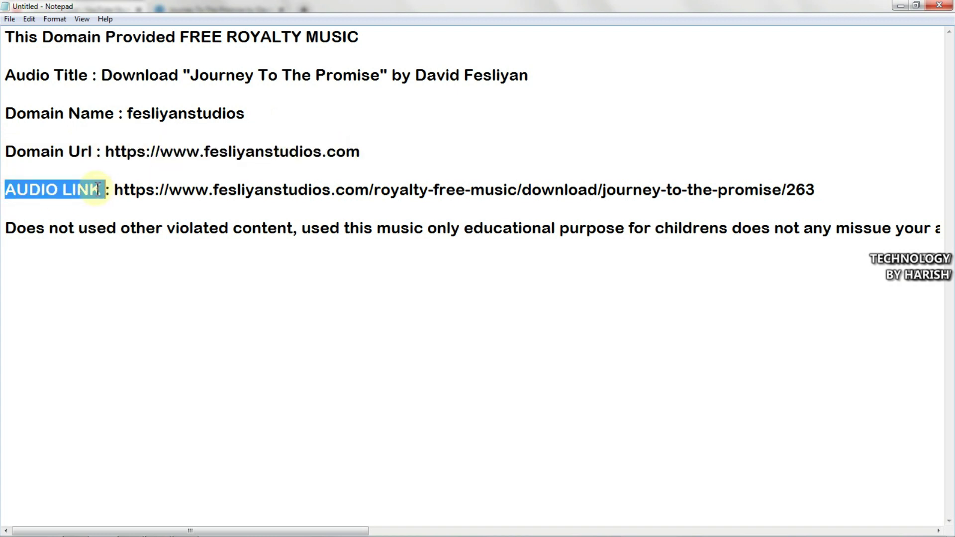
left_click(114, 190)
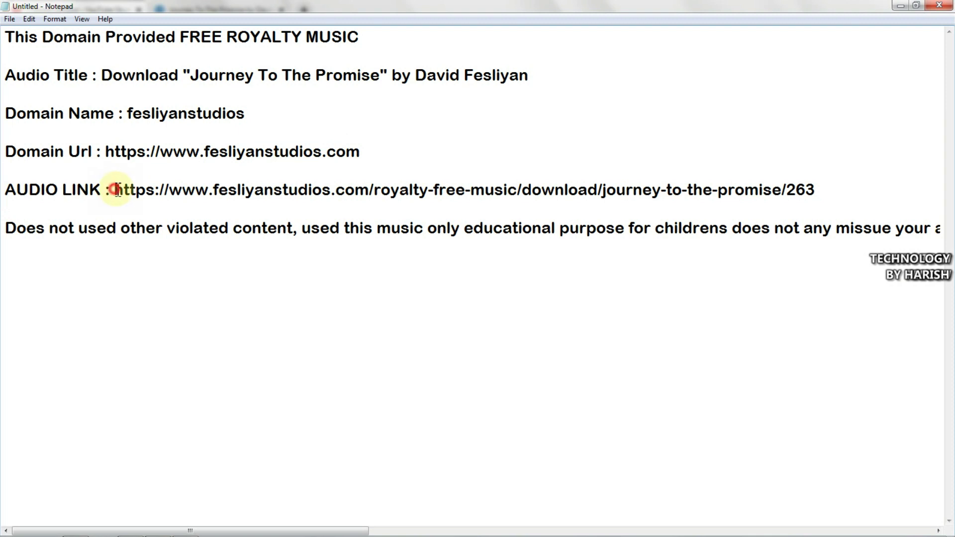
left_click_drag(116, 189, 678, 199)
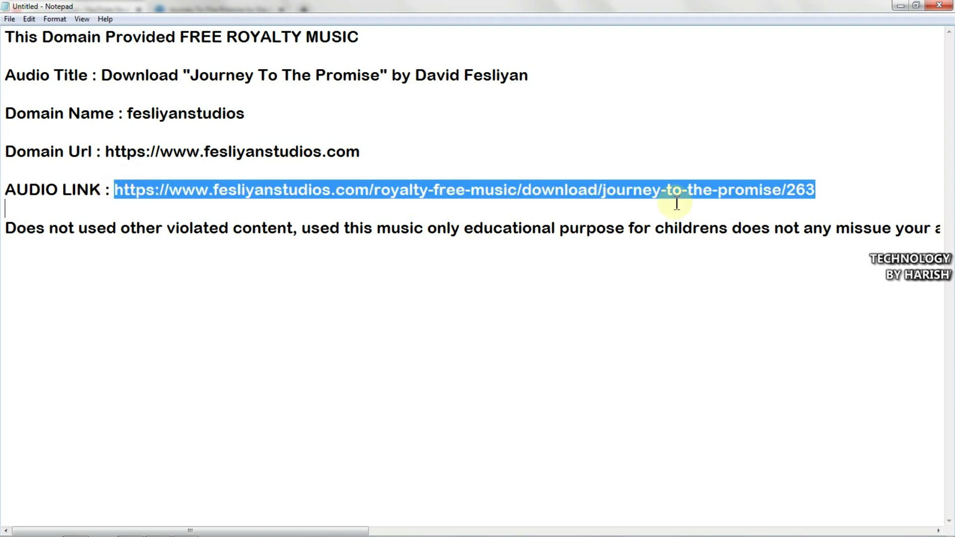
left_click(458, 187)
left_click_drag(375, 192, 782, 190)
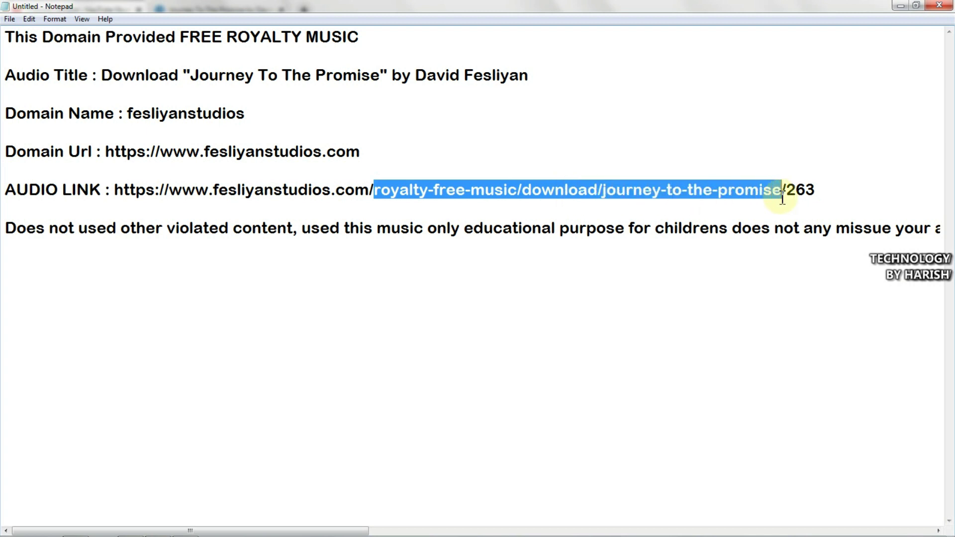
left_click(782, 191)
left_click_drag(376, 192, 513, 193)
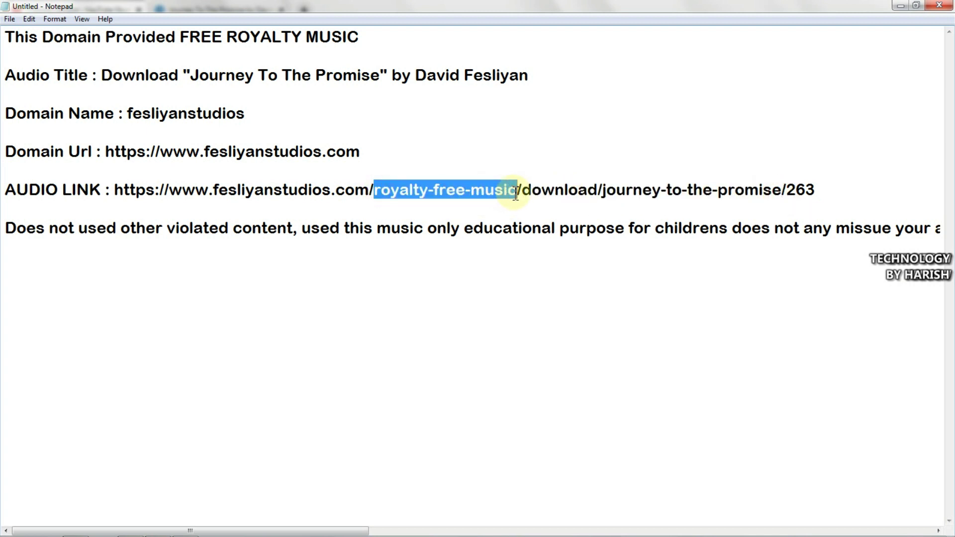
left_click(516, 192)
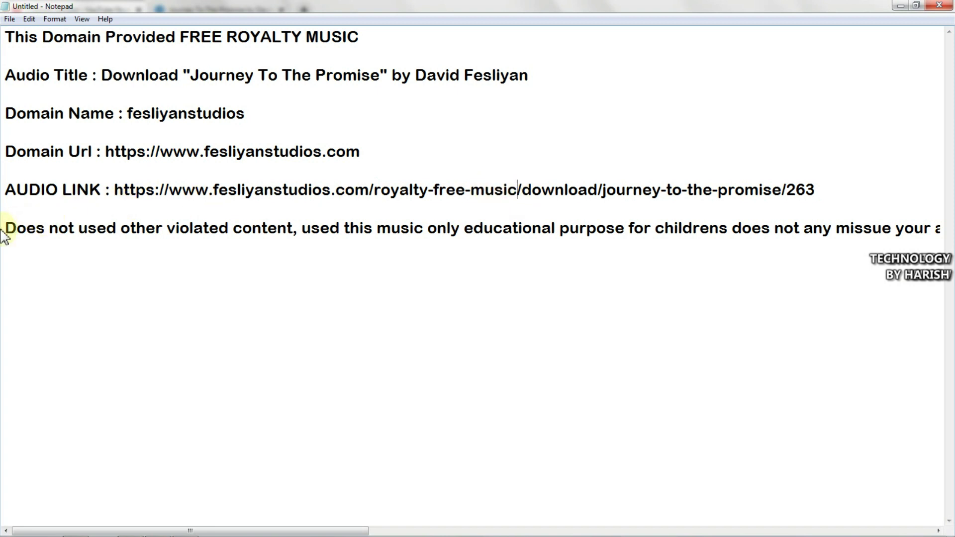
- Review the closing statement about educational use at the end of the dispute explanation
left_click_drag(10, 227, 169, 159)
scroll(169, 158, "left", 15)
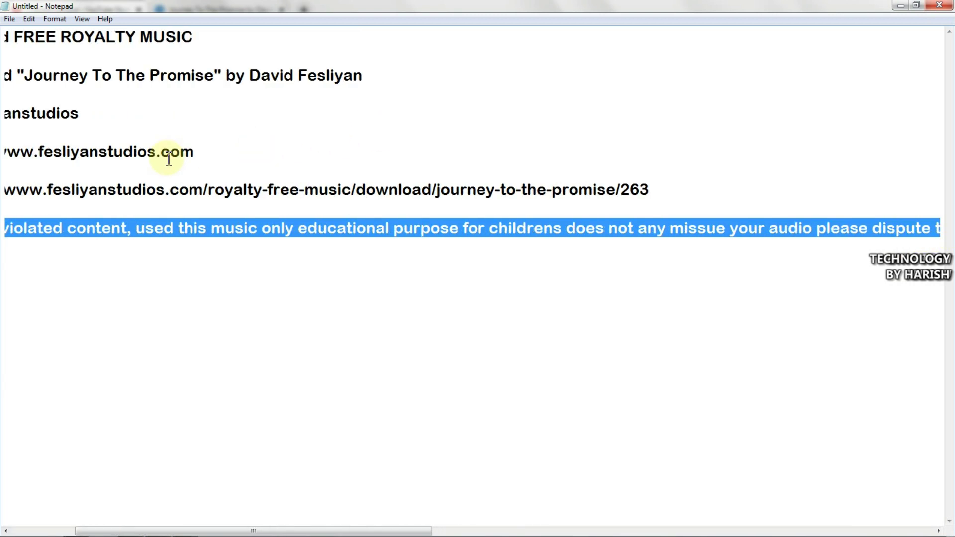
left_click(102, 151)
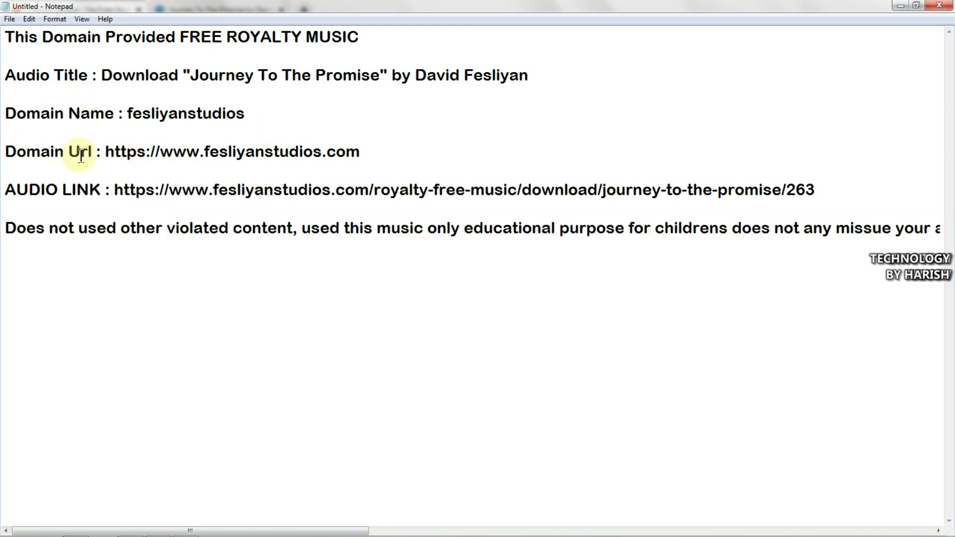
- Select the entire dispute explanation in Notepad and copy it
key("Down")
key("Down")
key("Down")
key("Down")
key("Home")
key("shift+End")
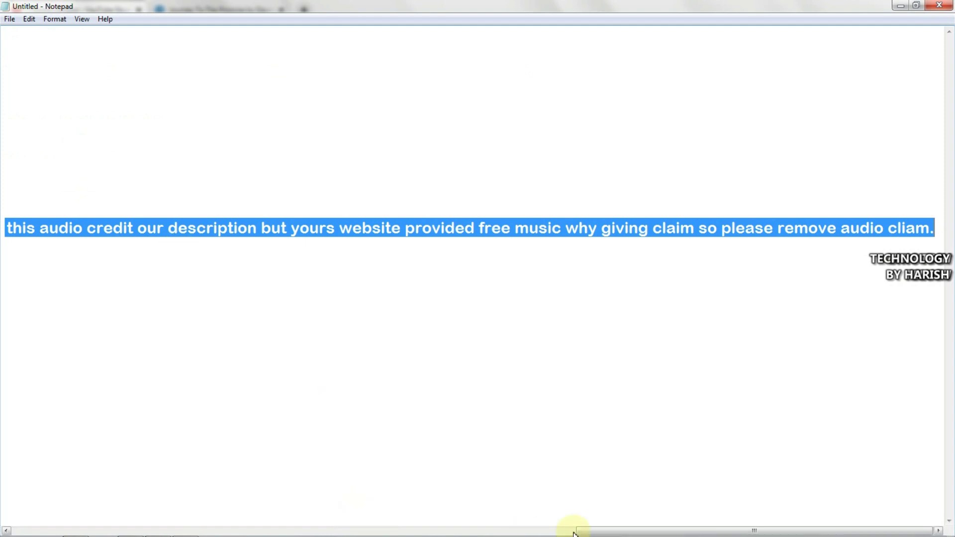
left_click_drag(600, 532, 21, 497)
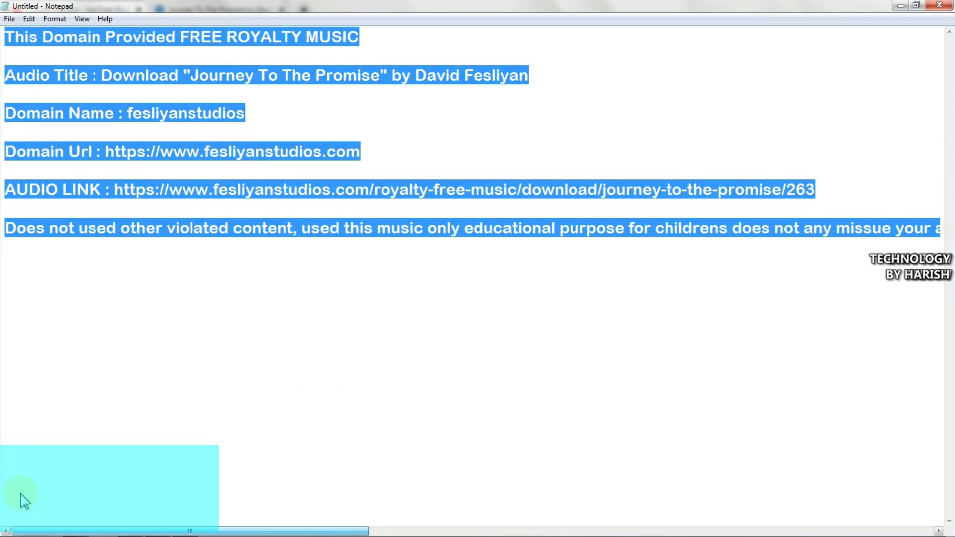
left_click(21, 497)
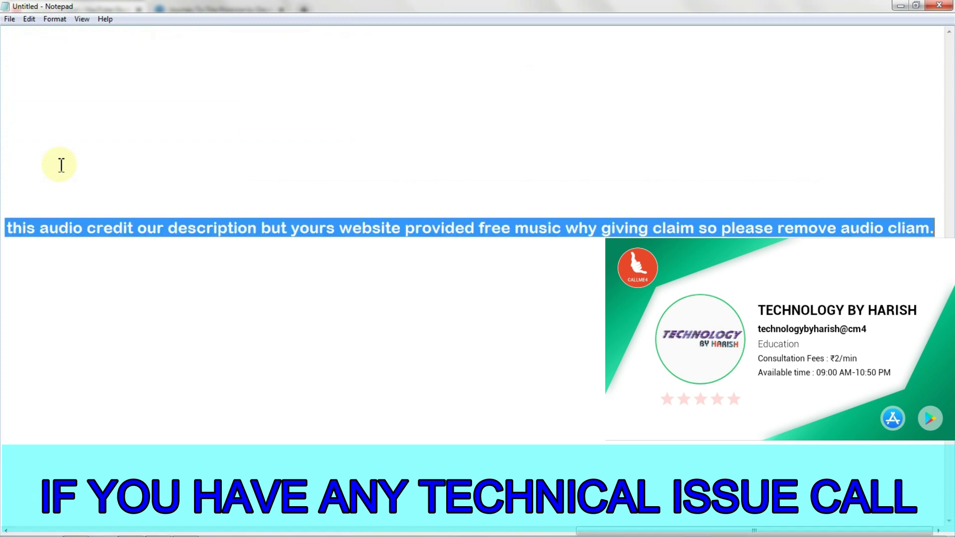
key("Home")
key("shift+End")
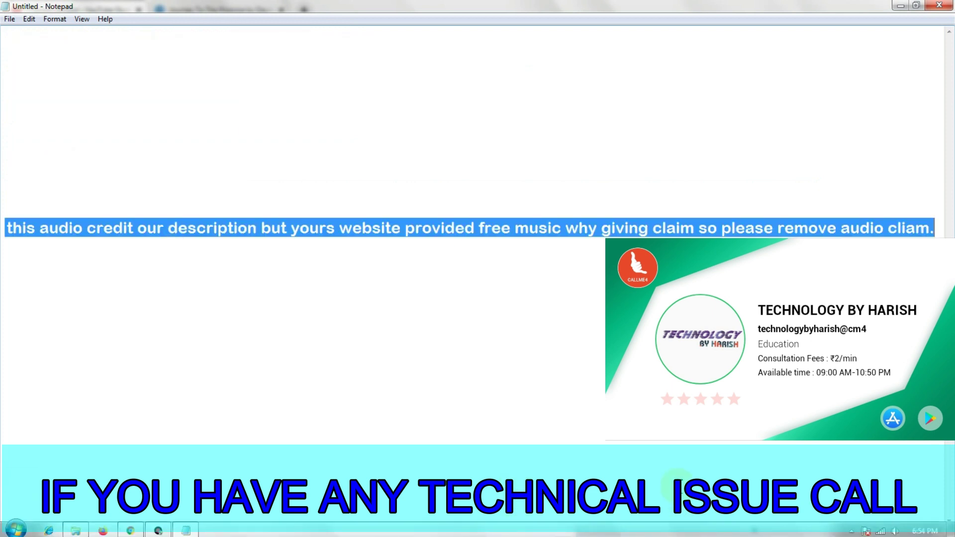
right_click(277, 226)
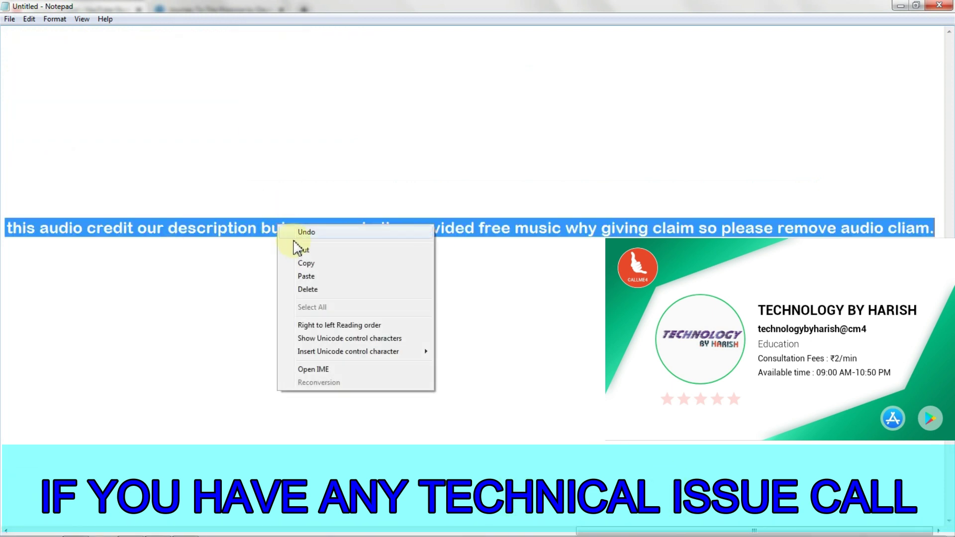
left_click(307, 263)
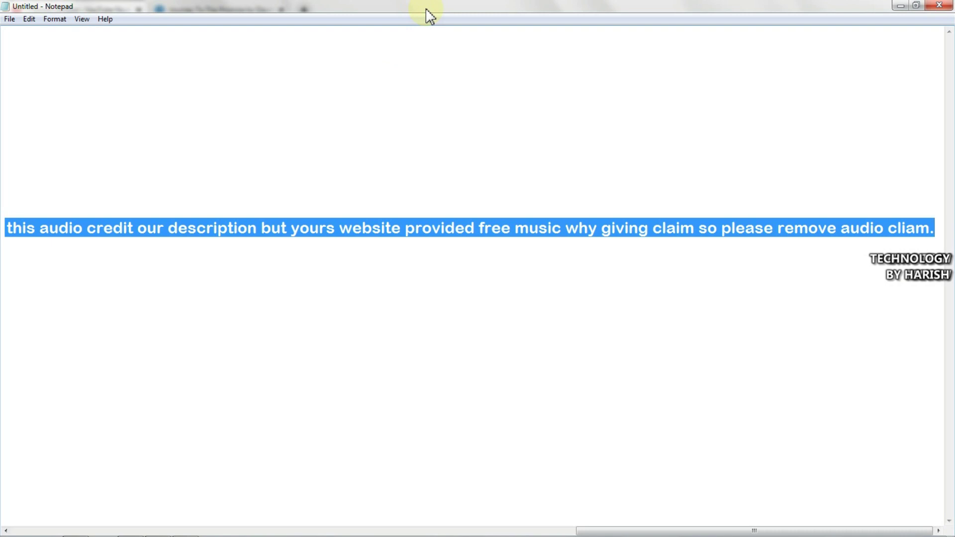
- Switch to YouTube Studio and replace the dash in the required public domain explanation with the copied text
left_click(246, 172)
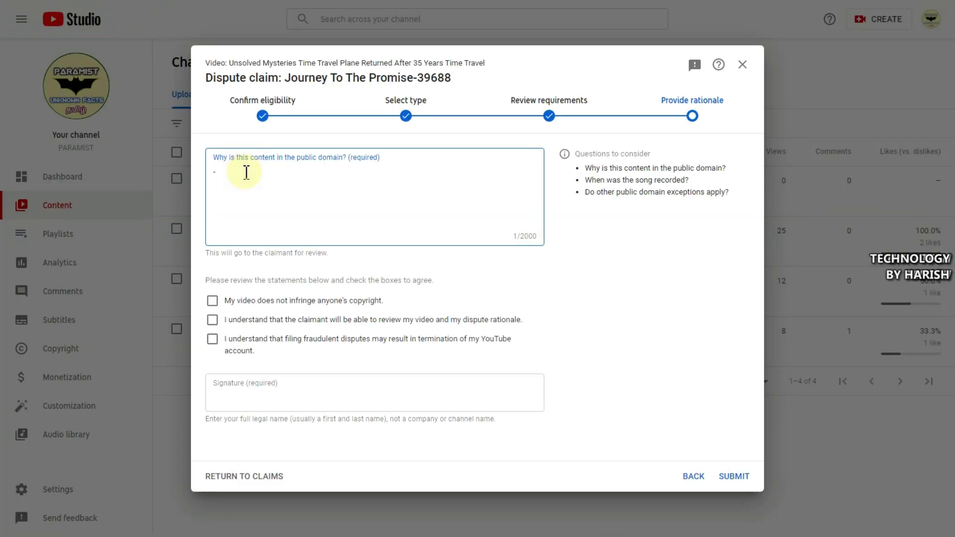
key("BackSpace")
right_click(232, 172)
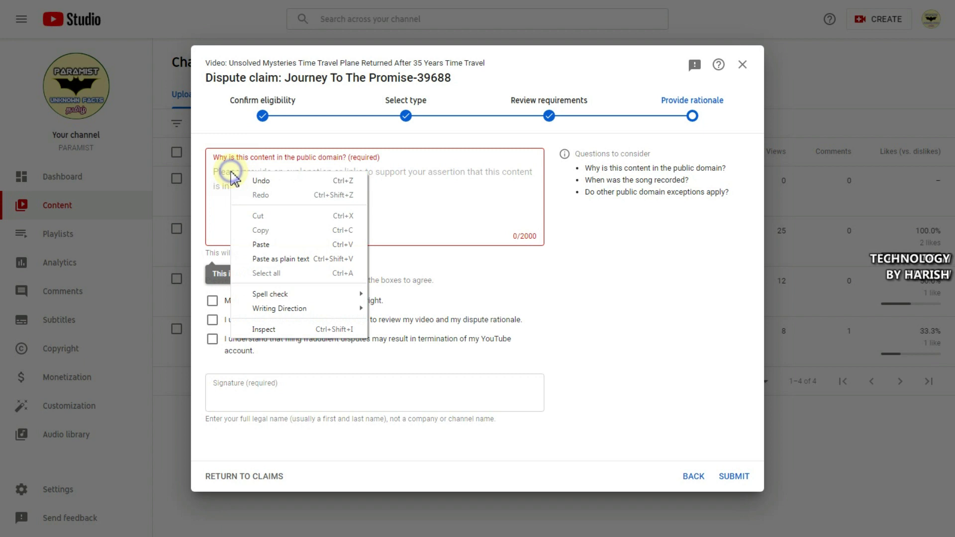
left_click(271, 245)
- Correct "childrens" to "children", "missue" to "misuse" and "cliam" to "claim" in the pasted explanation and reread it
left_click_drag(281, 177, 285, 178)
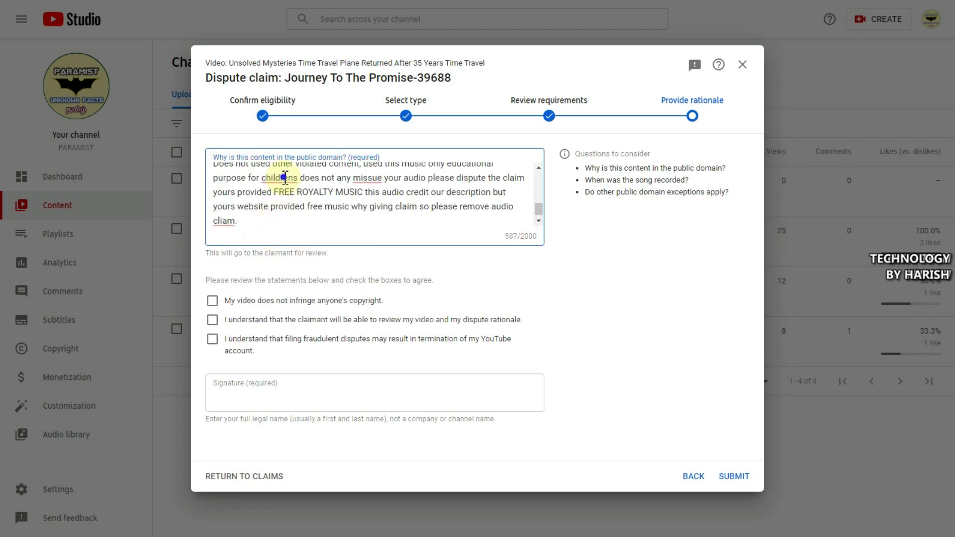
right_click(285, 177)
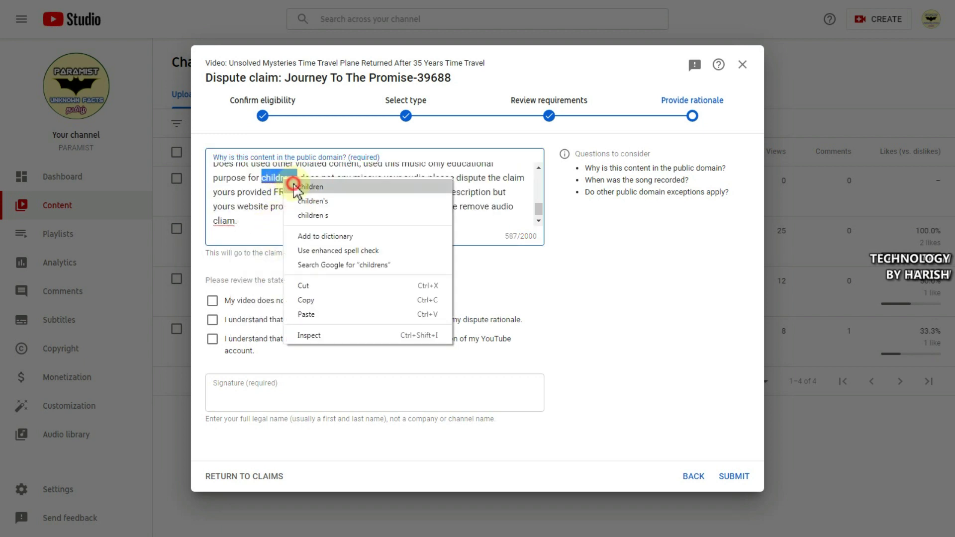
left_click(294, 186)
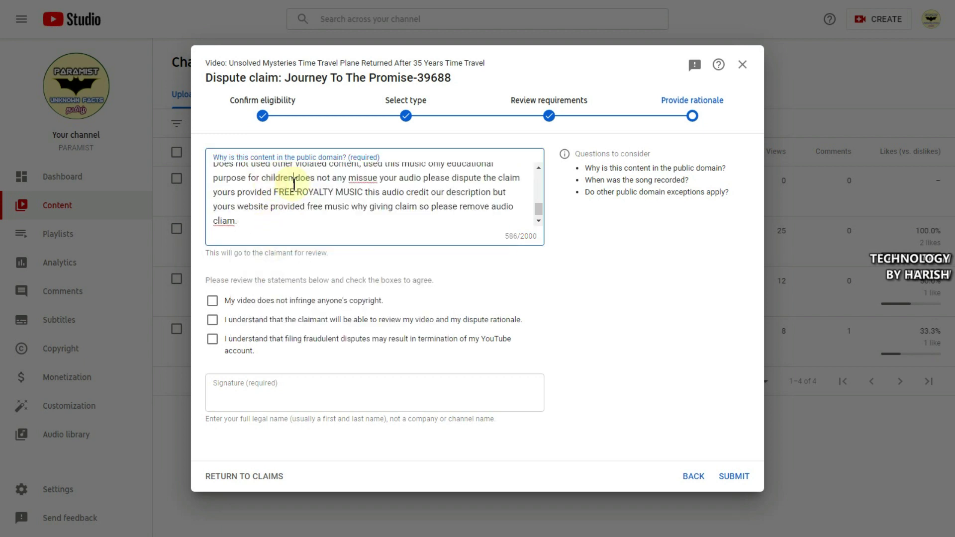
right_click(363, 180)
left_click(383, 190)
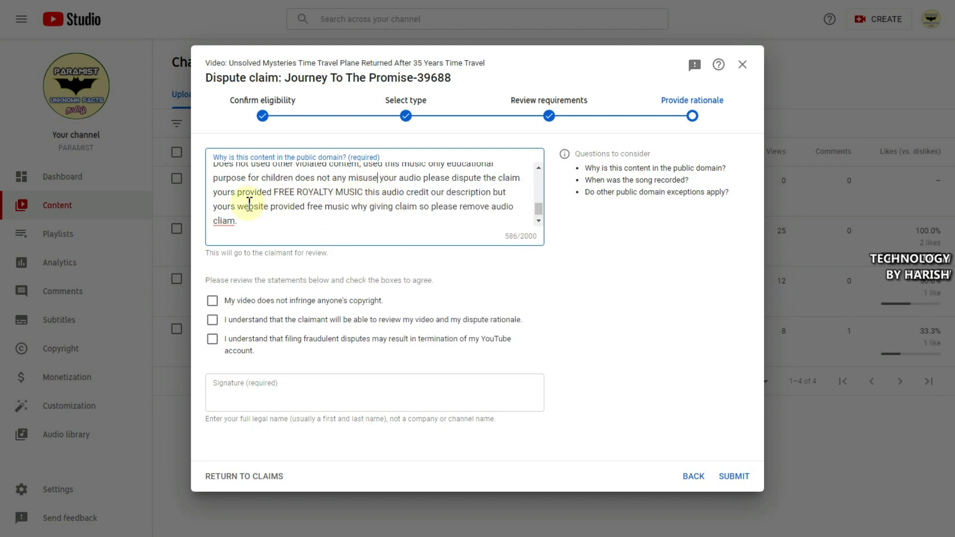
right_click(228, 221)
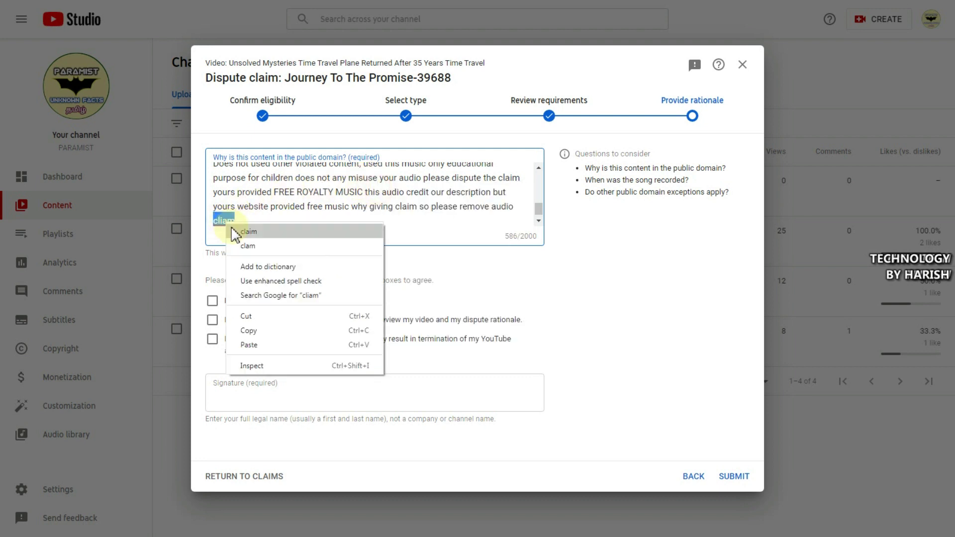
left_click(242, 231)
scroll(325, 214, "up", 5)
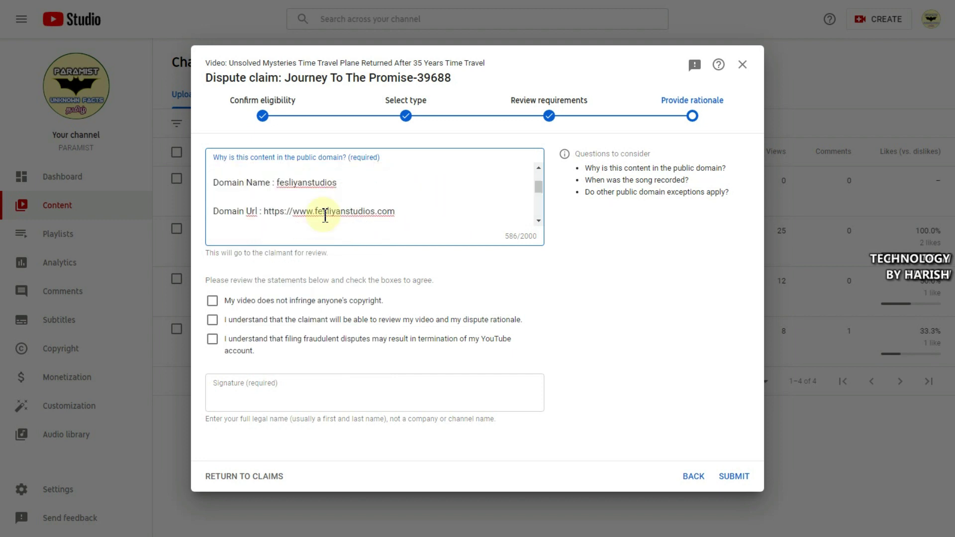
scroll(287, 189, "up", 3)
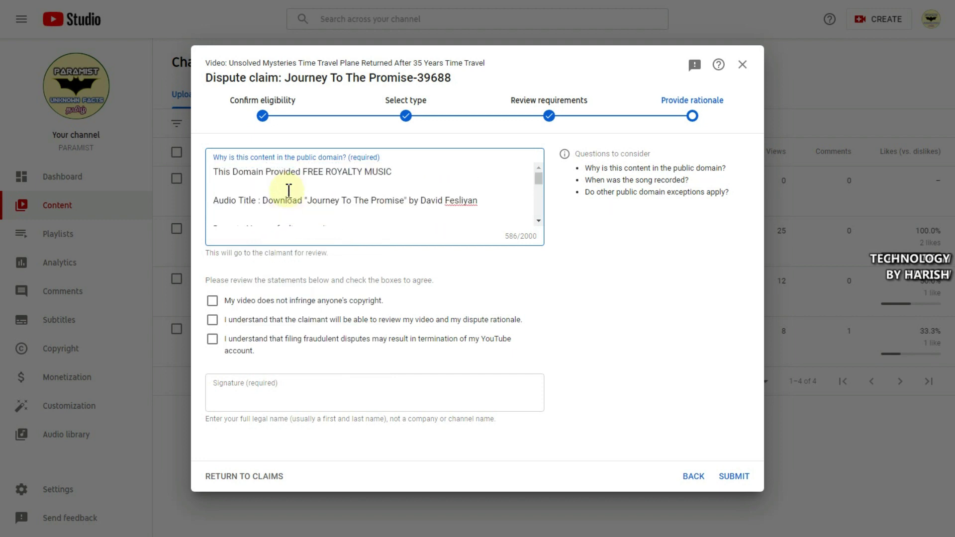
scroll(356, 184, "down", 5)
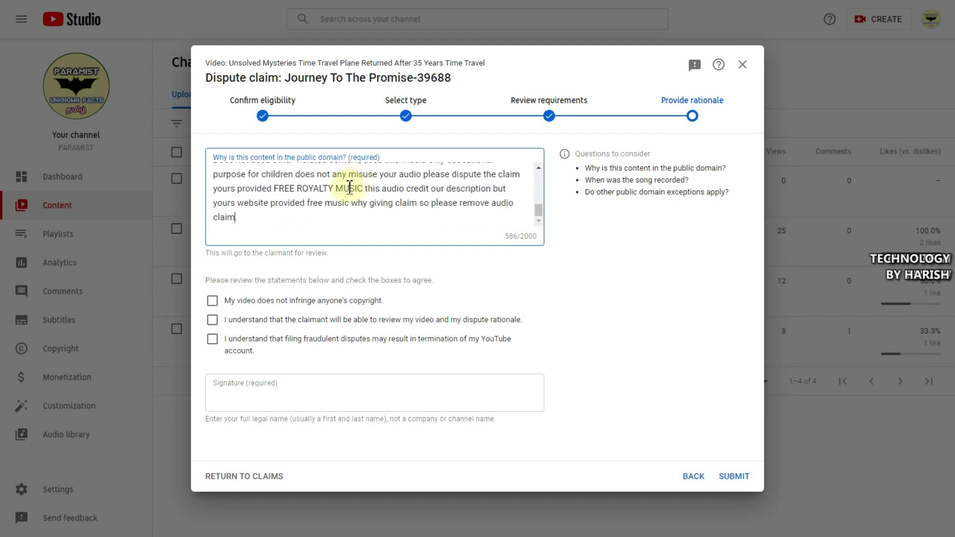
- Agree to all three statements on copyright infringement, claimant review and fraudulent disputes
left_click(214, 300)
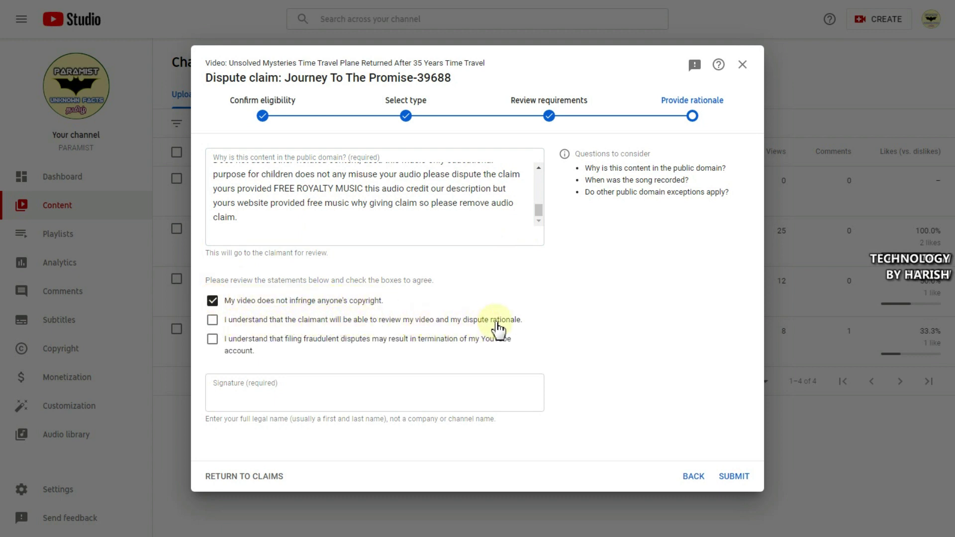
left_click(213, 320)
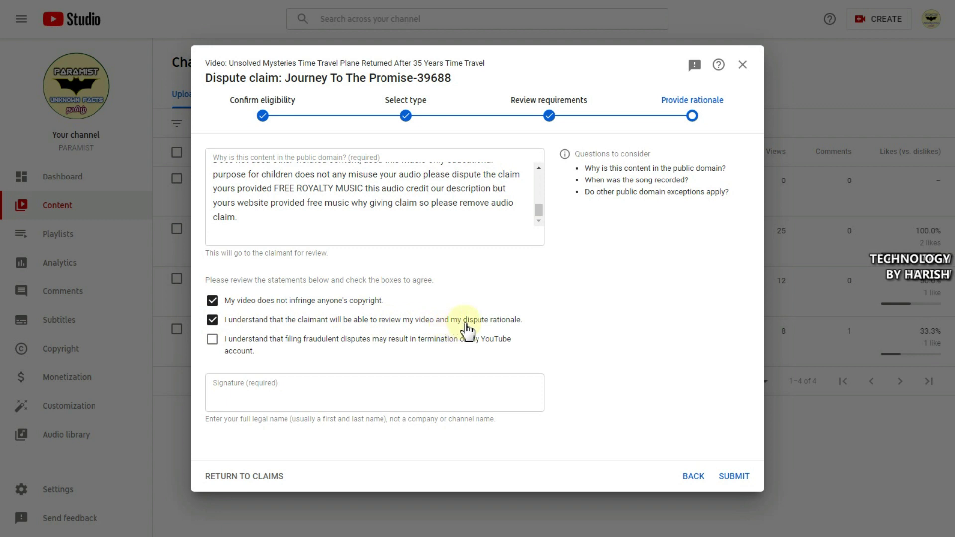
left_click(212, 339)
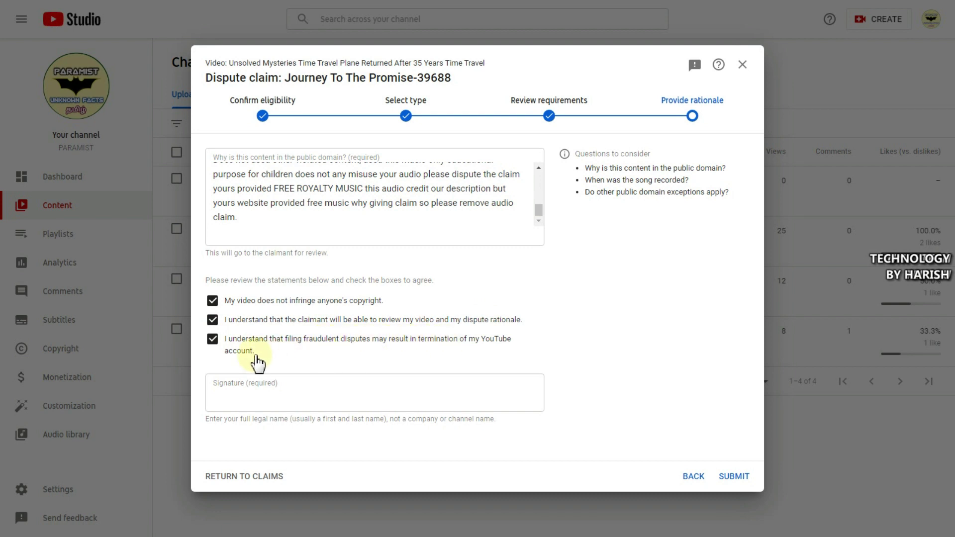
- Enter "YOUR NAME" in capitals as the required signature, replacing the lowercase text
left_click(269, 389)
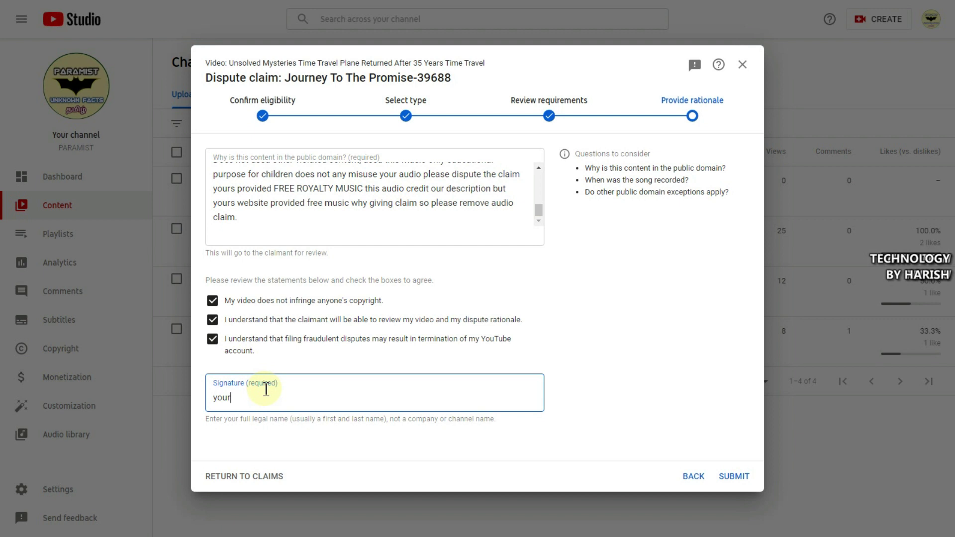
key("BackSpace")
key("BackSpace")
key("BackSpace")
key("BackSpace")
type("YO")
triple_click(274, 398)
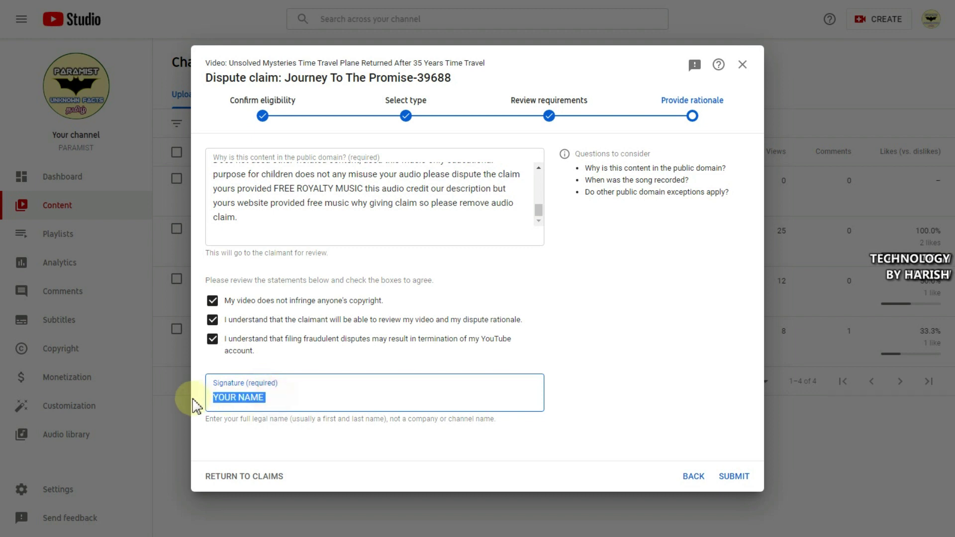
left_click(281, 393)
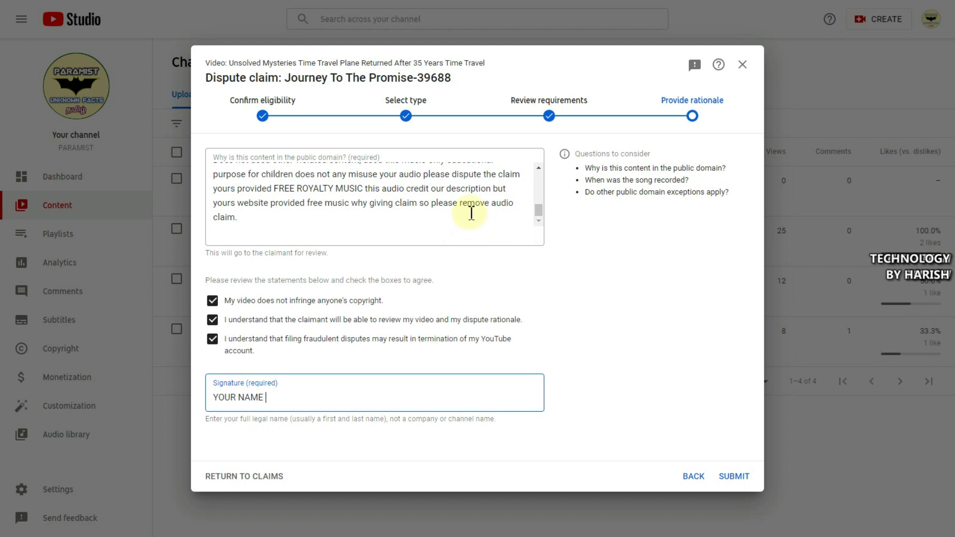
scroll(471, 213, "up", 3)
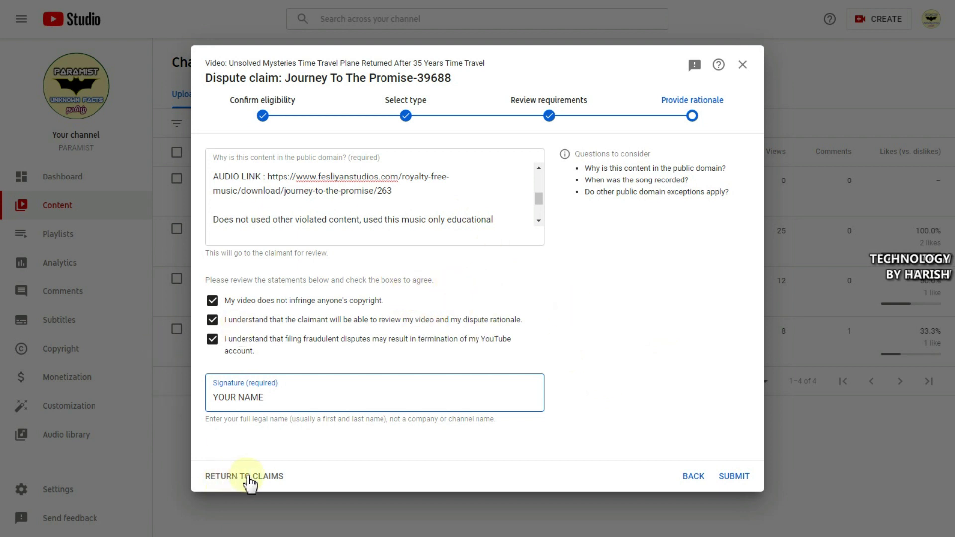
- Clear the three agreement statements and agree to all of them again
left_click(212, 338)
left_click(212, 319)
left_click(212, 301)
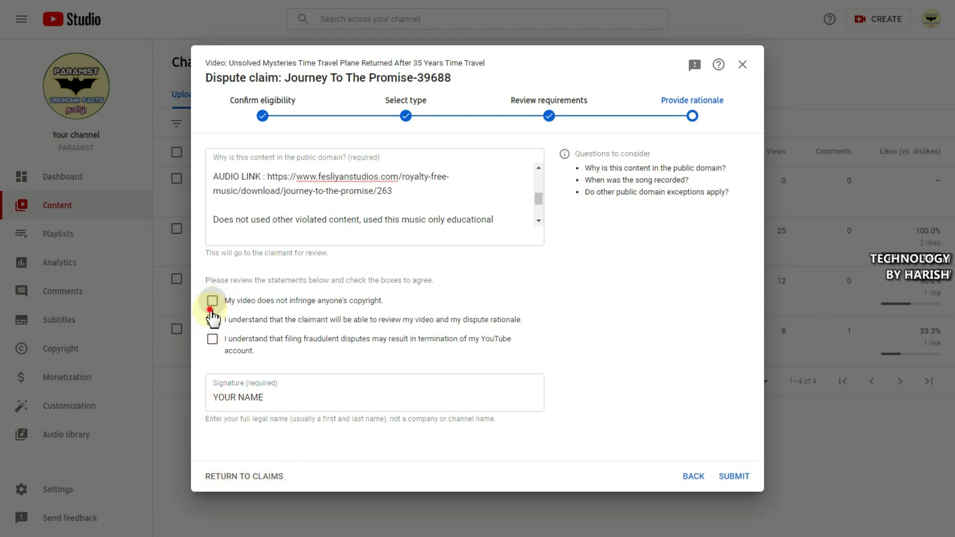
left_click(212, 319)
left_click(211, 338)
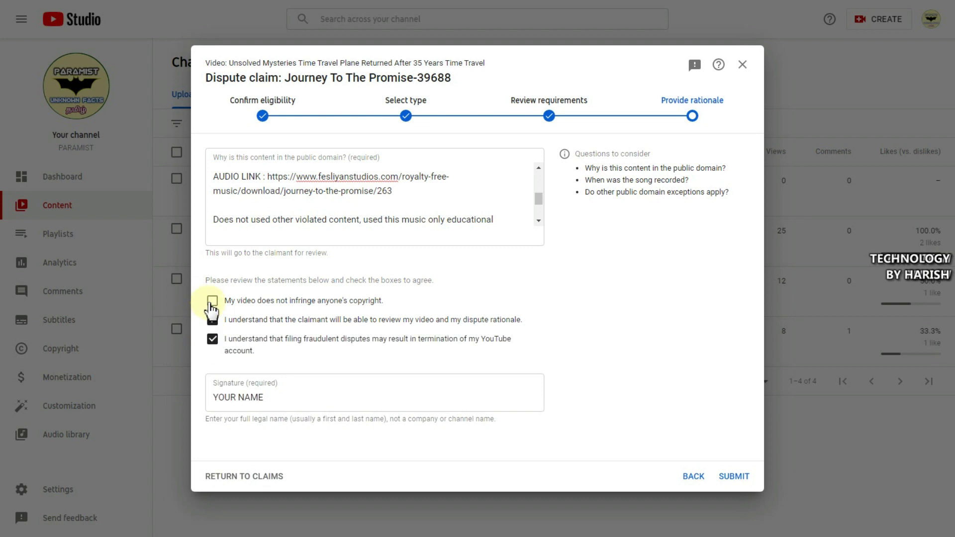
left_click(212, 301)
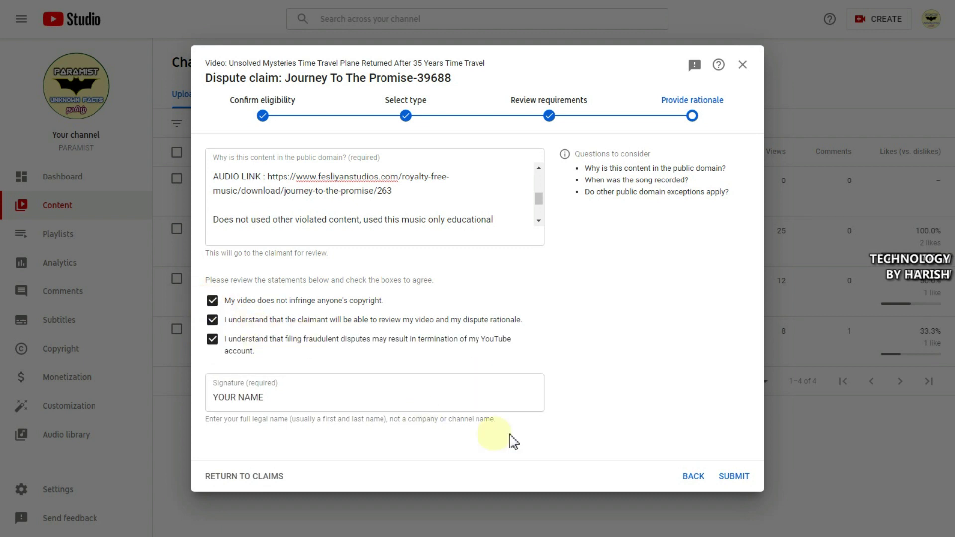
- Go back to the Confirm eligibility stage of the dispute and continue through the stages to Provide rationale
left_click(549, 117)
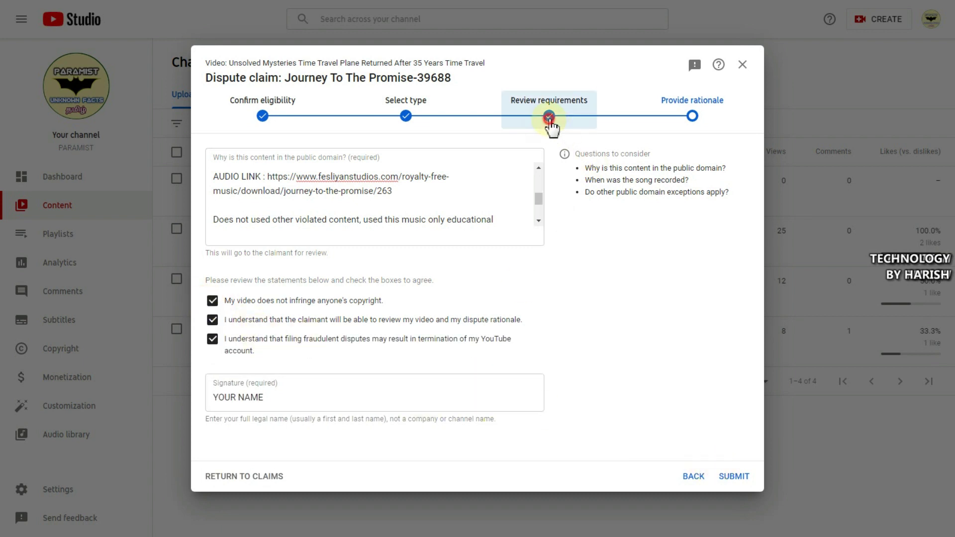
left_click(405, 118)
left_click(263, 116)
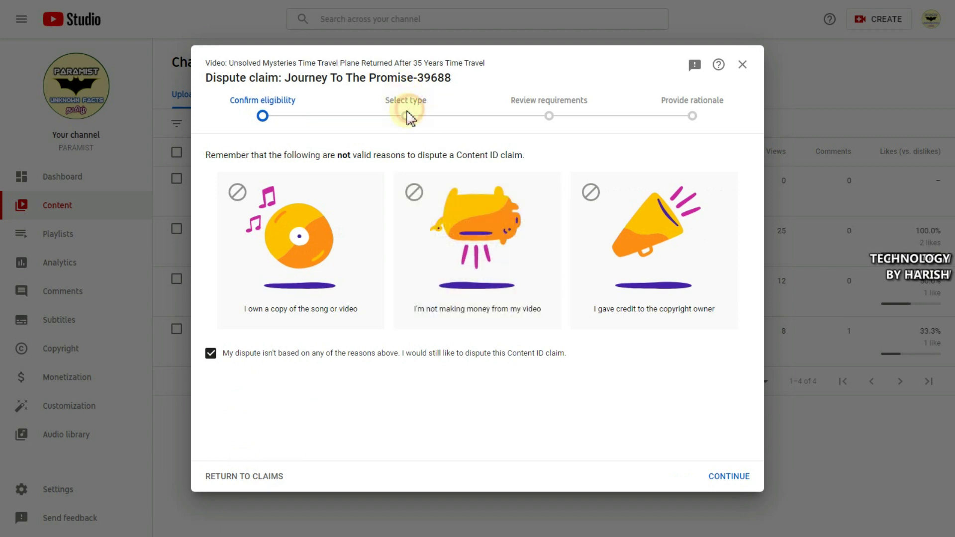
left_click(719, 478)
left_click(719, 479)
left_click(719, 478)
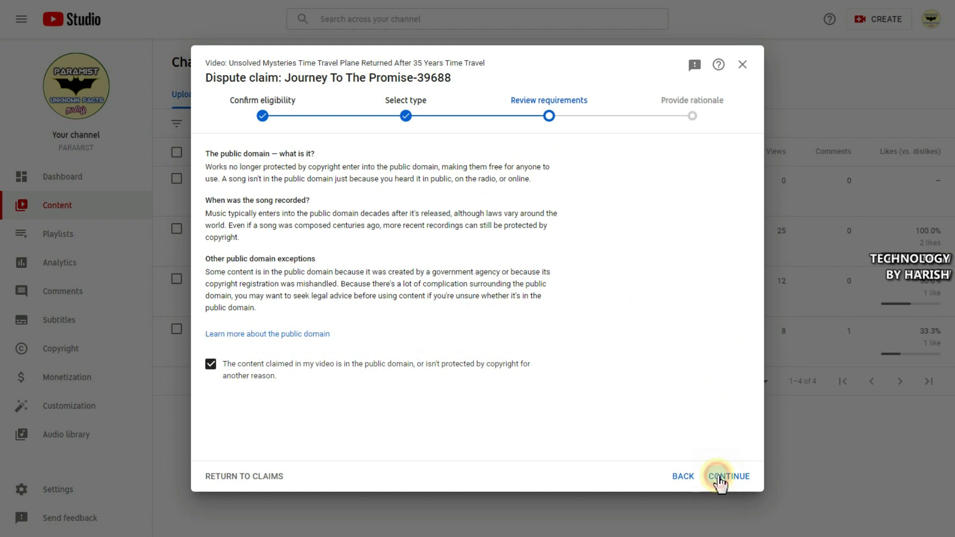
- Review the public domain explanation's audio link and domain lines in the rationale form
key("ctrl+a")
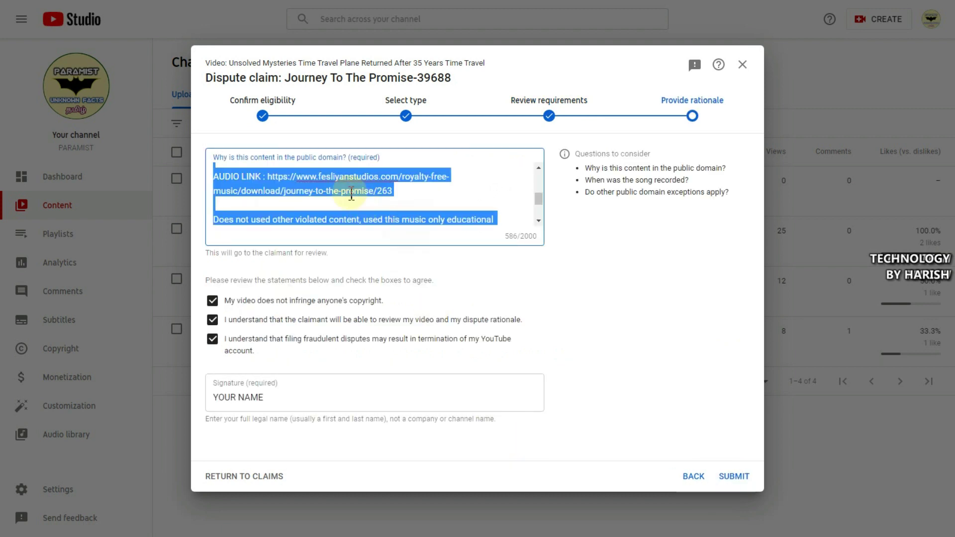
left_click(390, 215)
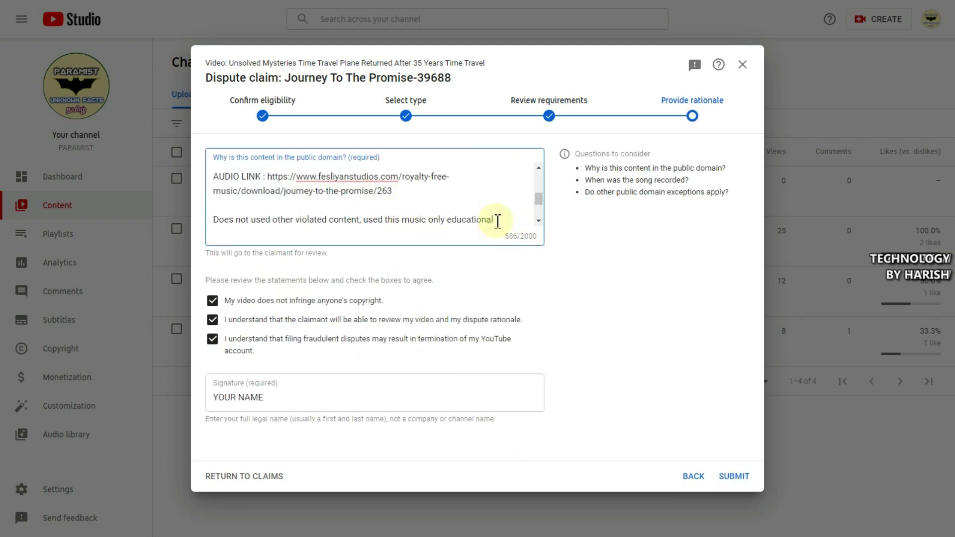
scroll(497, 219, "up", 2)
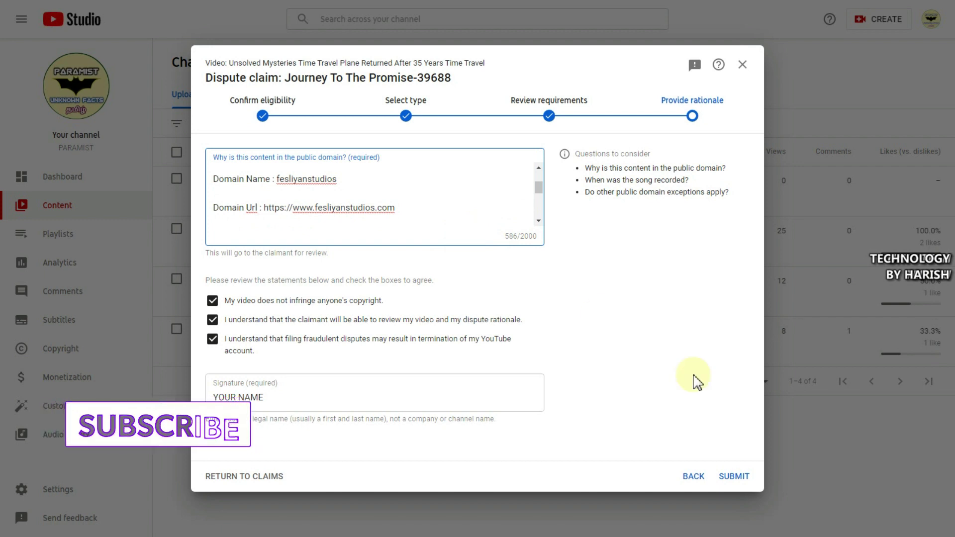